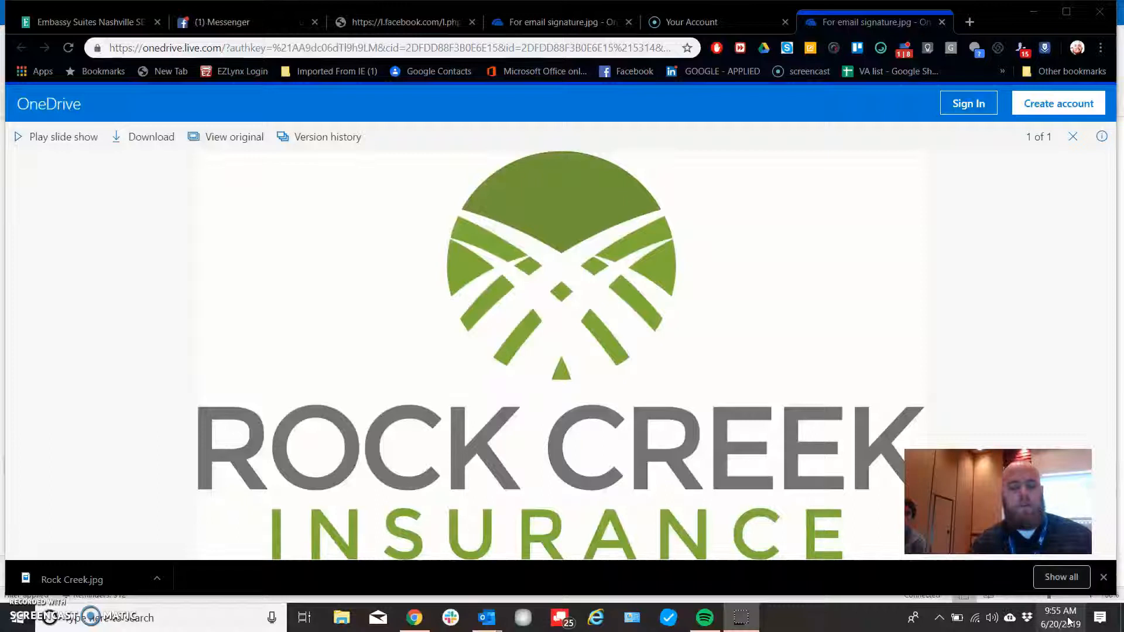
Finish with the Rock Creek.jpg logo download and open a new blank browser tab.
{"action": "left_click", "coordinate": [1062, 590]}
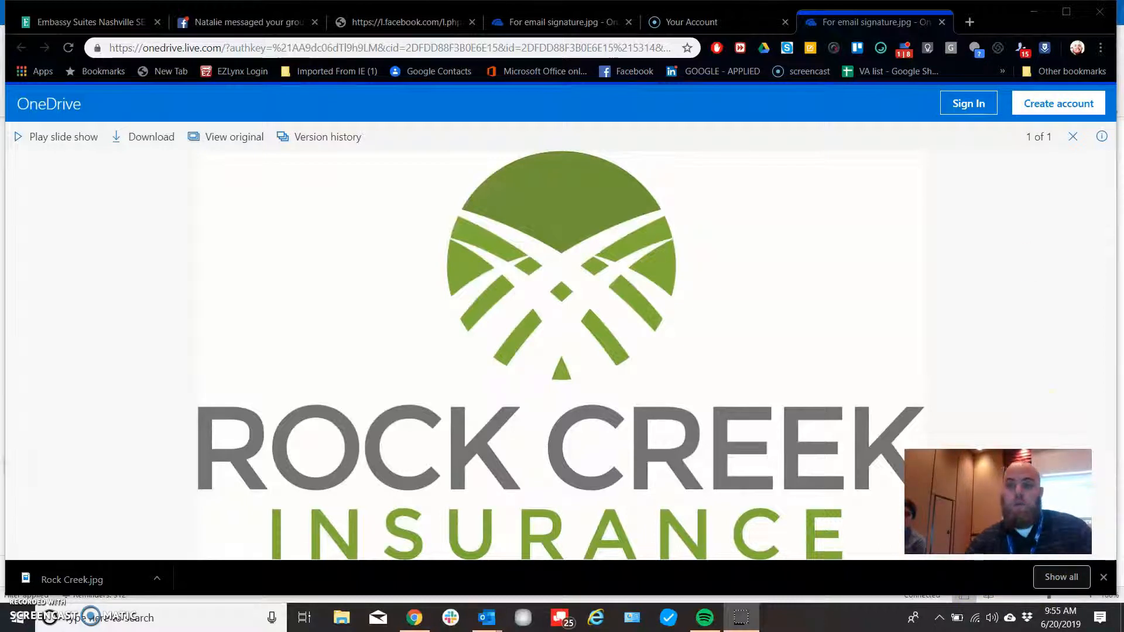
{"action": "left_click", "coordinate": [971, 24]}
Search Google for 'slack' and open the 'Slack: Where work happens' result at slack.com.
{"action": "left_click", "coordinate": [390, 49]}
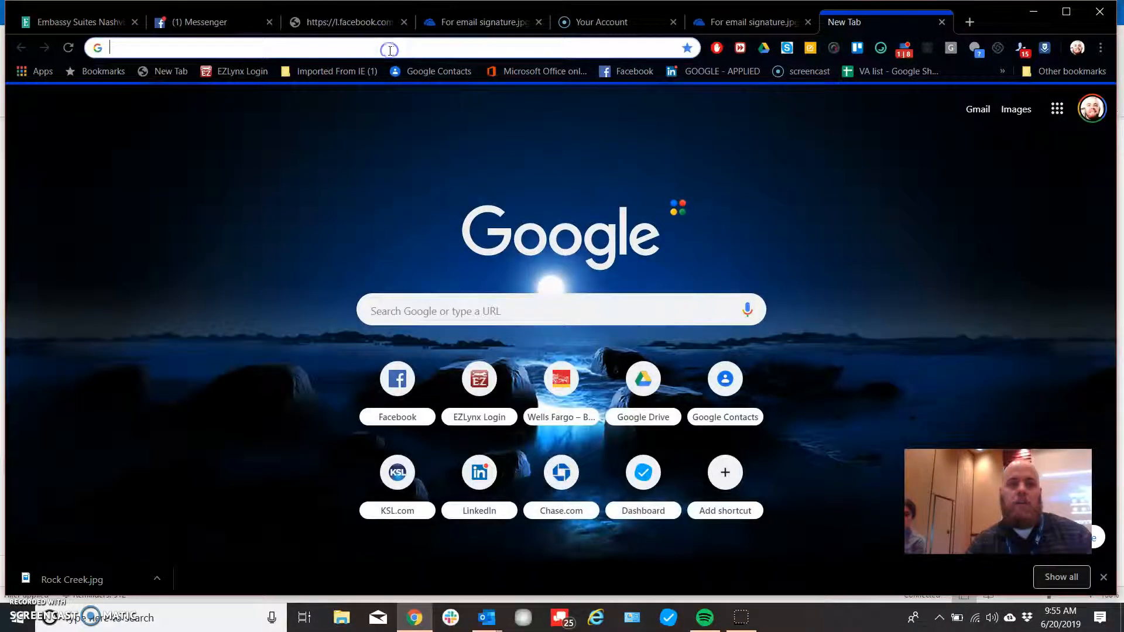
{"action": "left_click", "coordinate": [404, 313]}
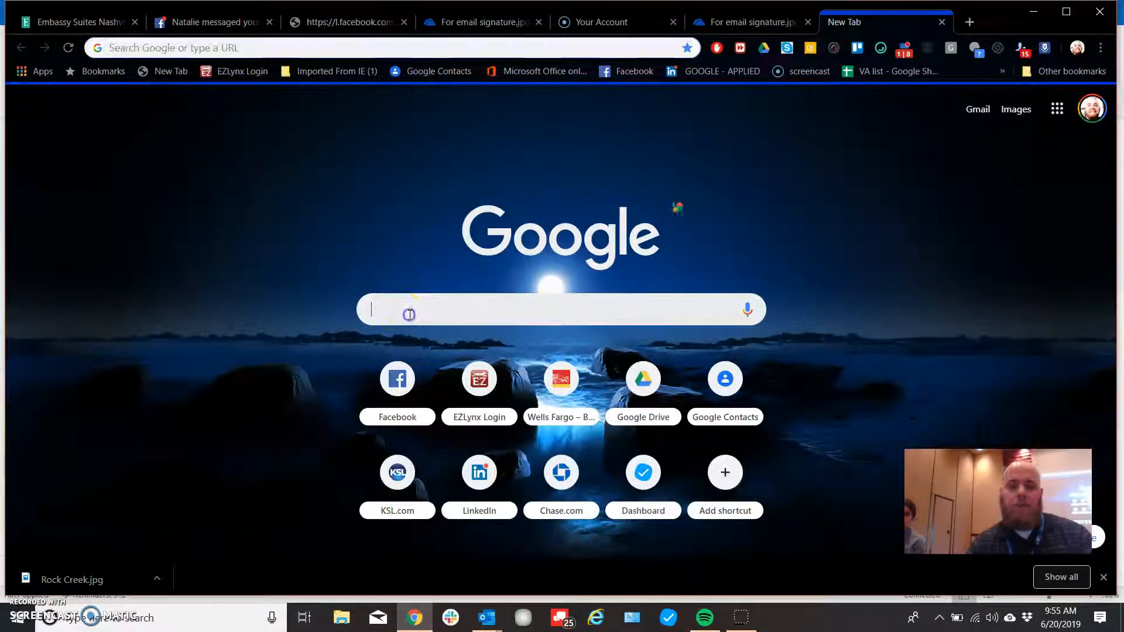
{"action": "type", "text": "s"}
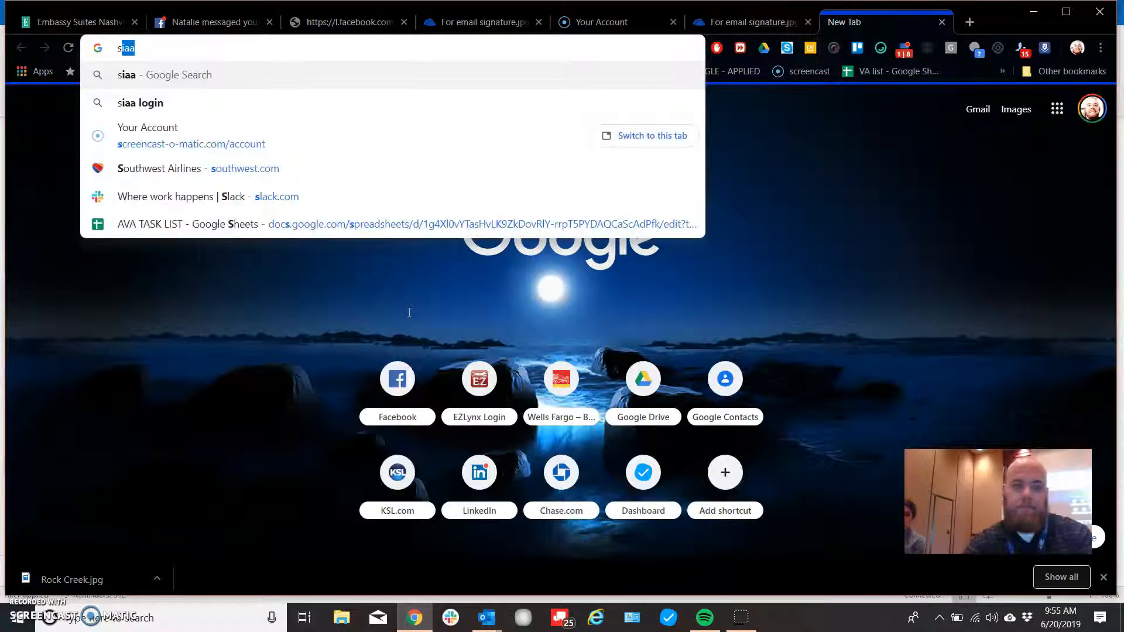
{"action": "type", "text": "lack"}
{"action": "key", "text": "Return"}
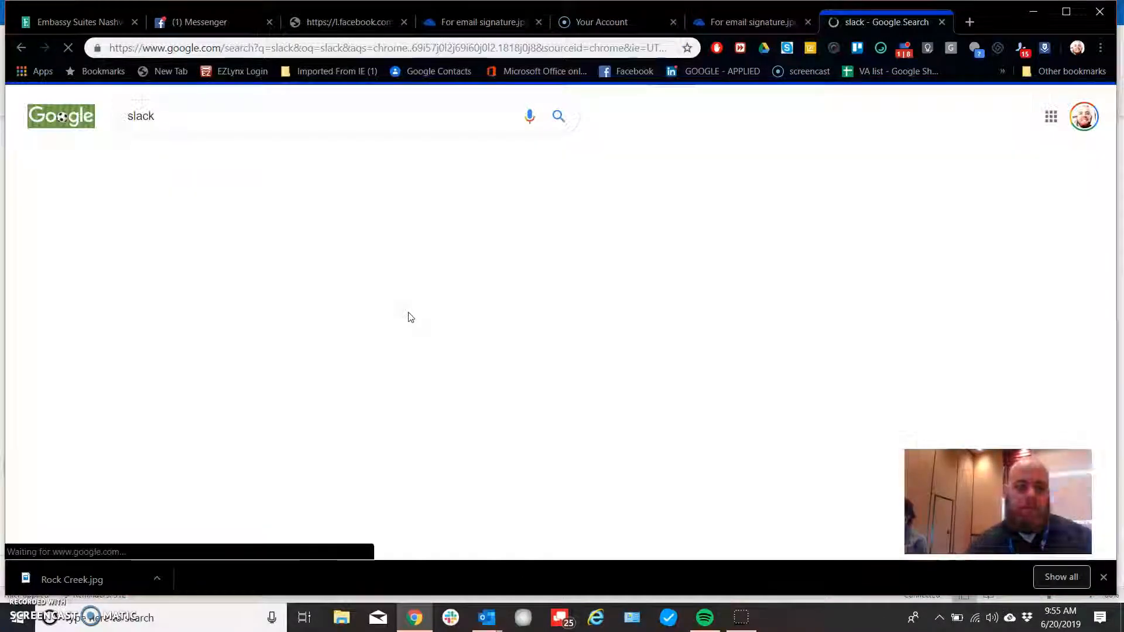
{"action": "scroll", "coordinate": [351, 321], "scroll_direction": "down", "scroll_amount": 10}
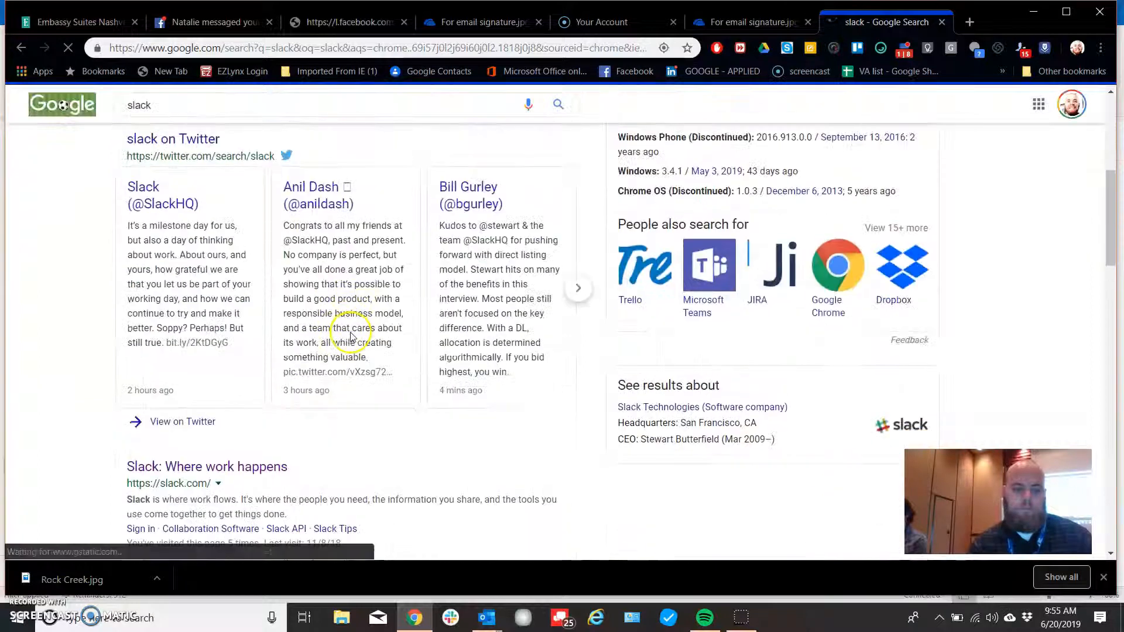
{"action": "left_click", "coordinate": [347, 331]}
{"action": "left_click", "coordinate": [262, 173]}
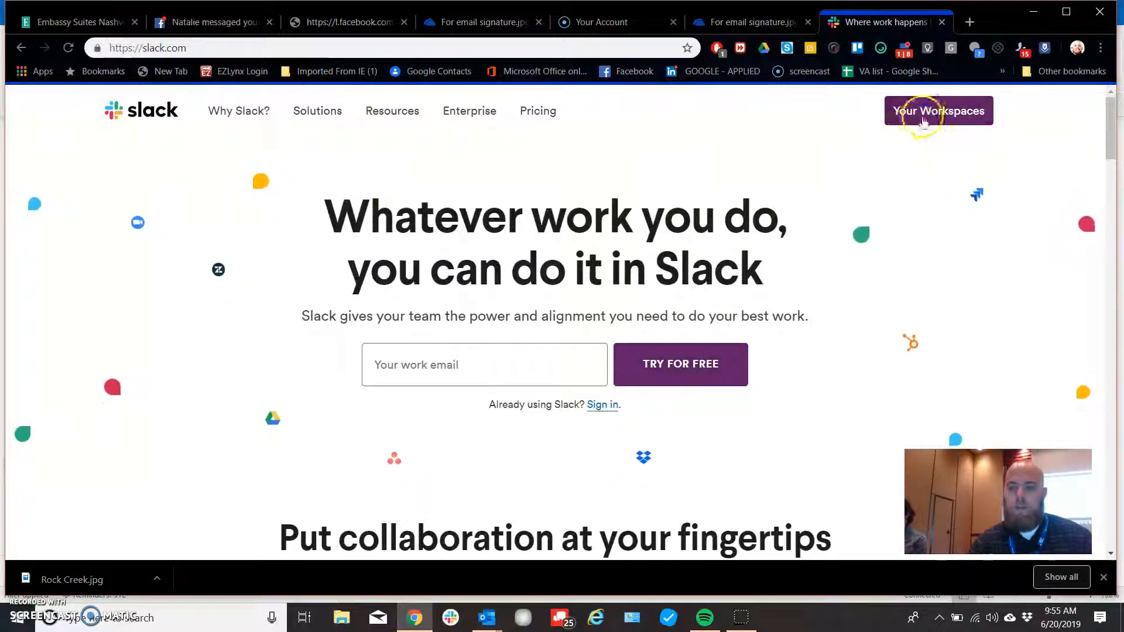
Choose Create Workspace from the Your Workspaces dropdown to reach slack.com/create.
{"action": "left_click", "coordinate": [927, 115]}
{"action": "scroll", "coordinate": [836, 284], "scroll_direction": "down", "scroll_amount": 7}
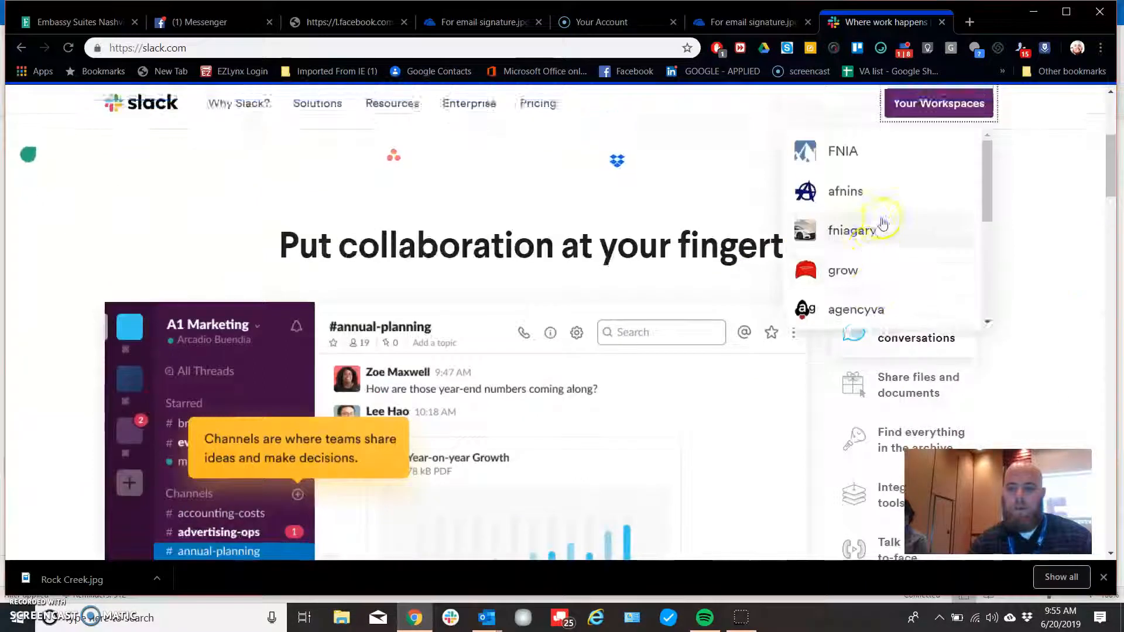
{"action": "scroll", "coordinate": [923, 232], "scroll_direction": "up", "scroll_amount": 7}
{"action": "left_click_drag", "start_coordinate": [990, 170], "coordinate": [976, 276]}
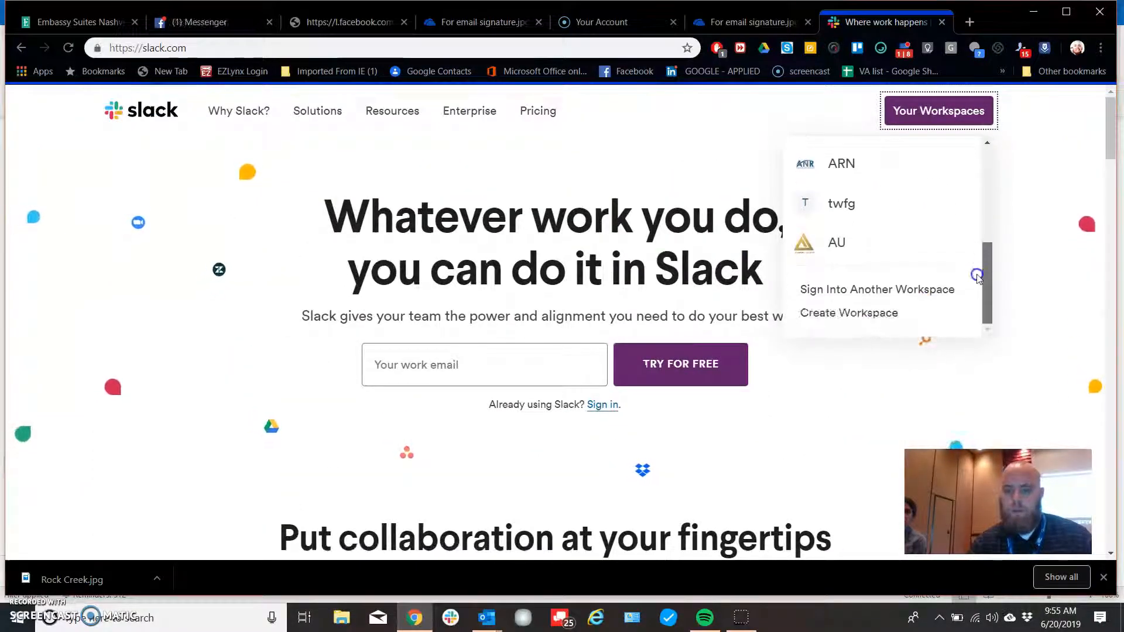
{"action": "left_click", "coordinate": [852, 320]}
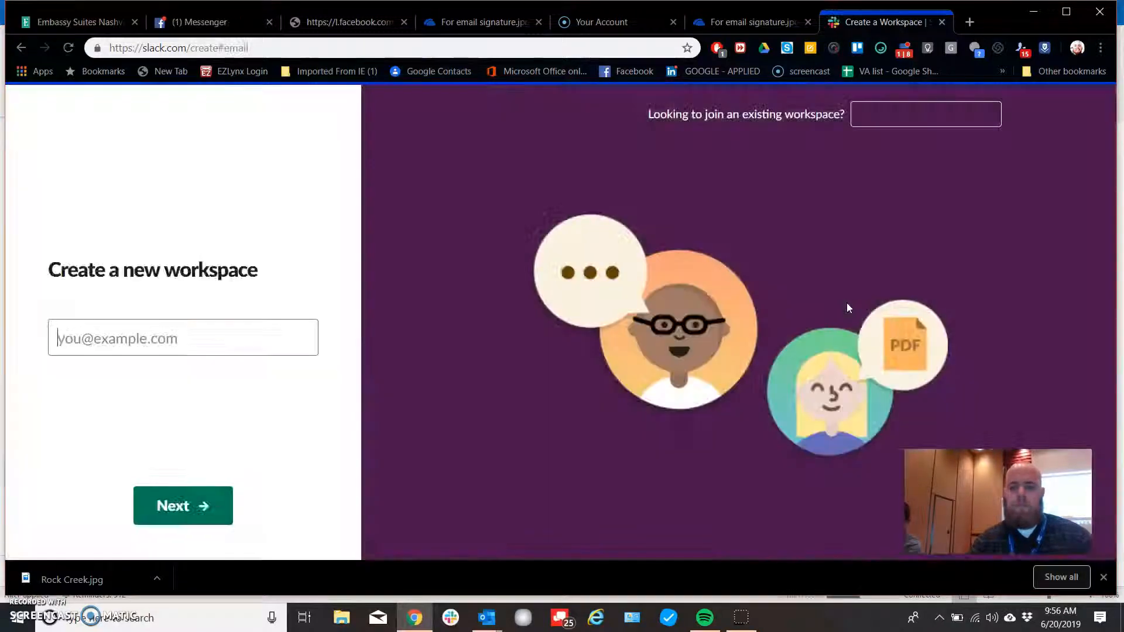
Enter the owner's work e-mail address and submit it to get a confirmation code.
{"action": "left_click", "coordinate": [230, 350]}
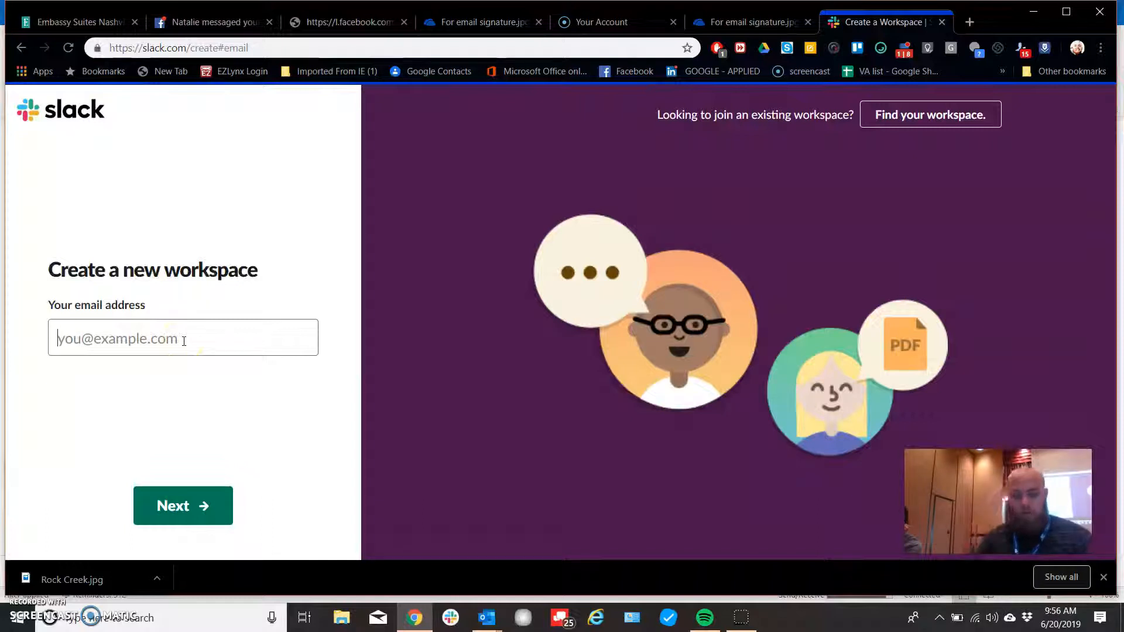
{"action": "type", "text": "wess"}
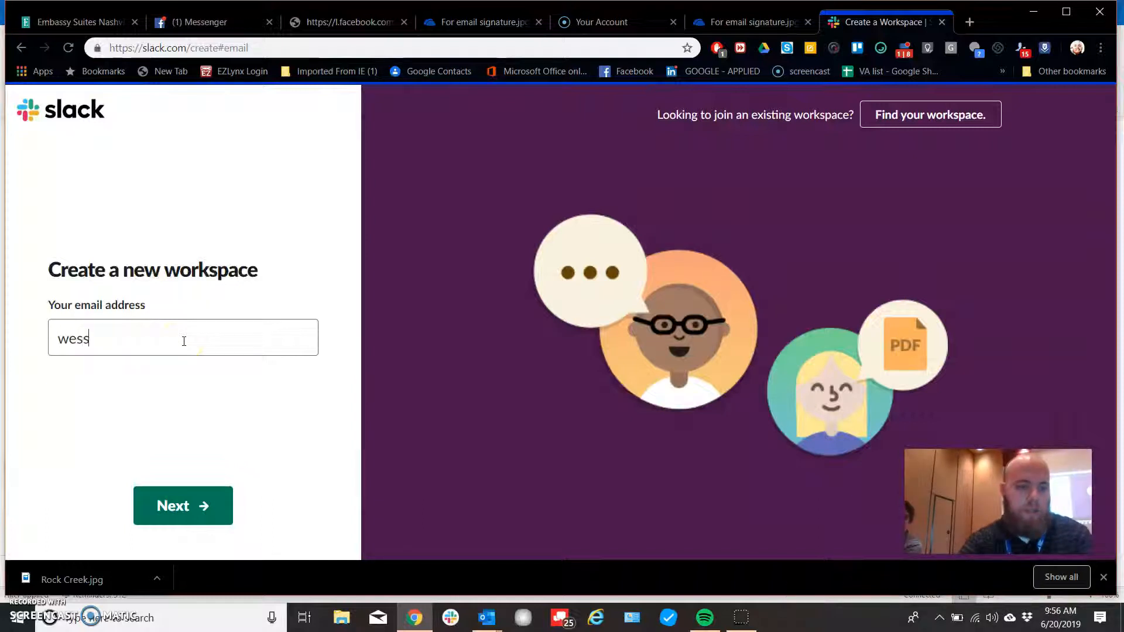
{"action": "key", "text": "BackSpace"}
{"action": "key", "text": "BackSpace"}
{"action": "key", "text": "BackSpace"}
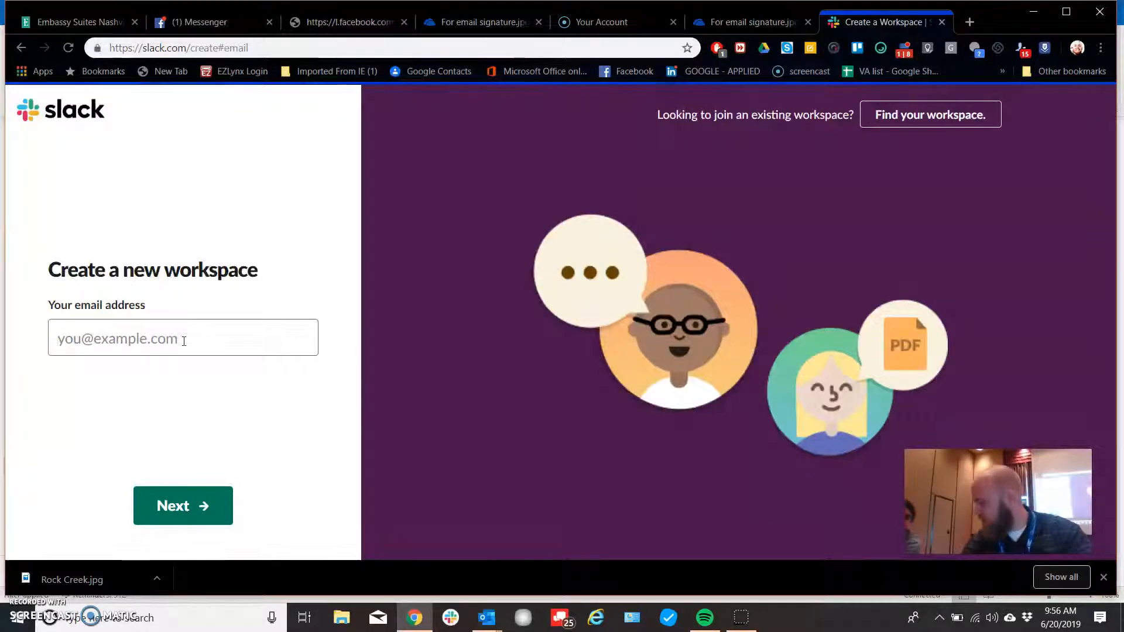
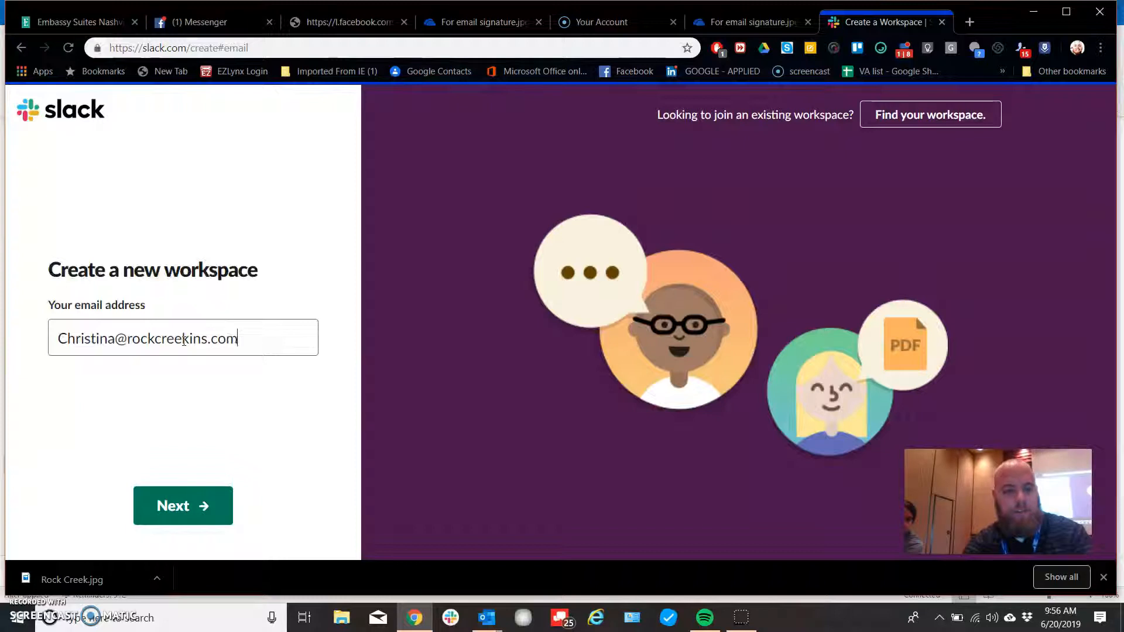
{"action": "left_click", "coordinate": [183, 508]}
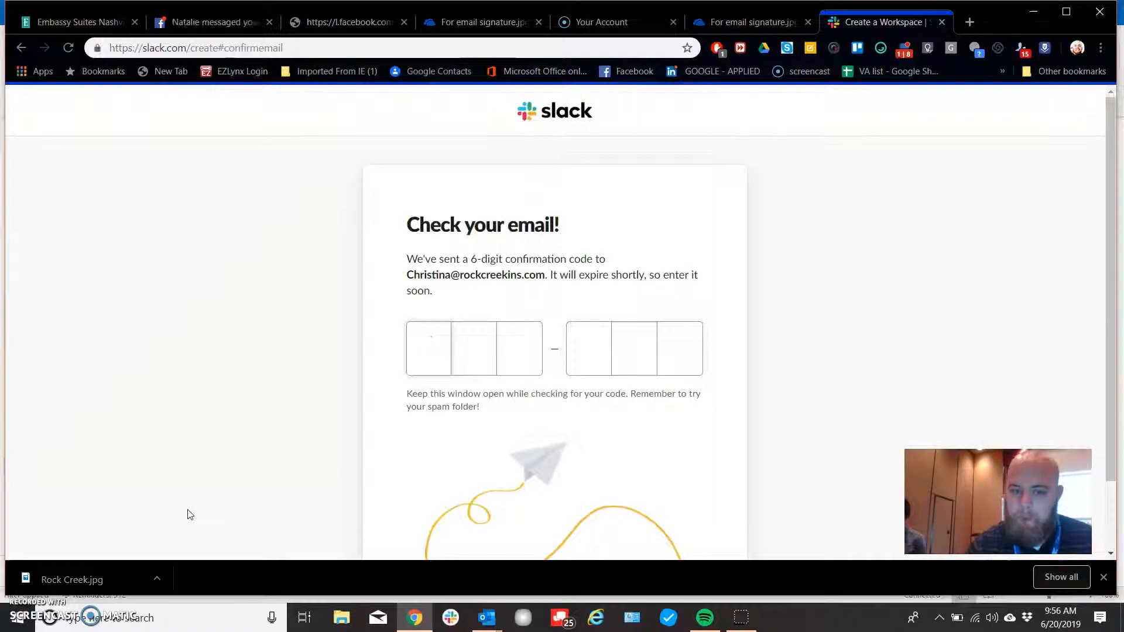
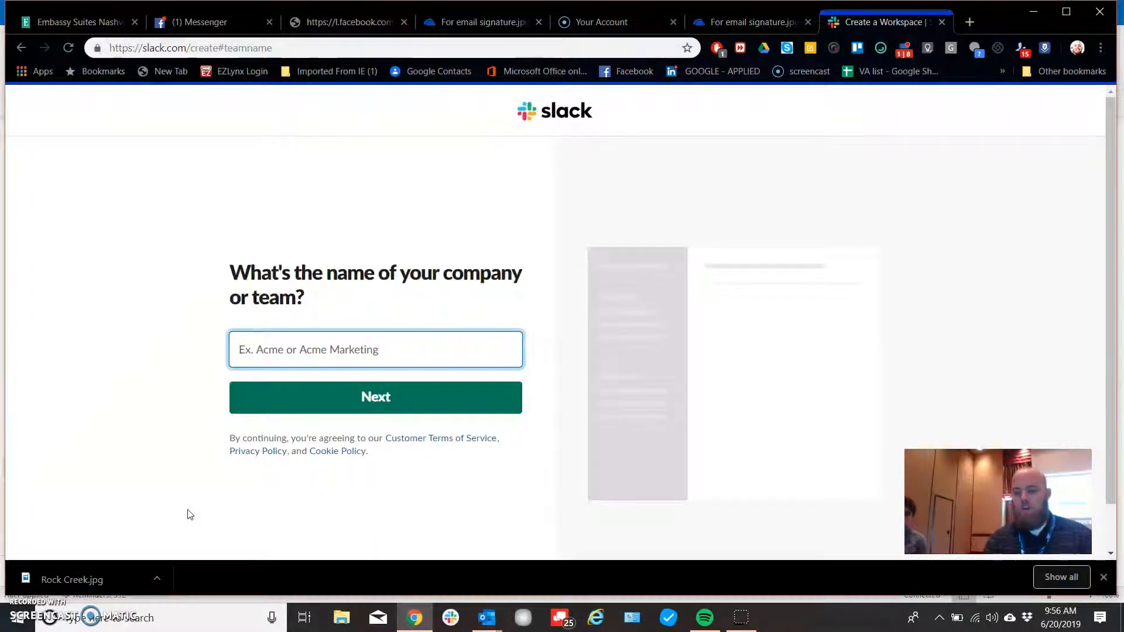
Enter the emailed 6-digit confirmation code, then bring up the Slack desktop app.
{"action": "left_click", "coordinate": [438, 617]}
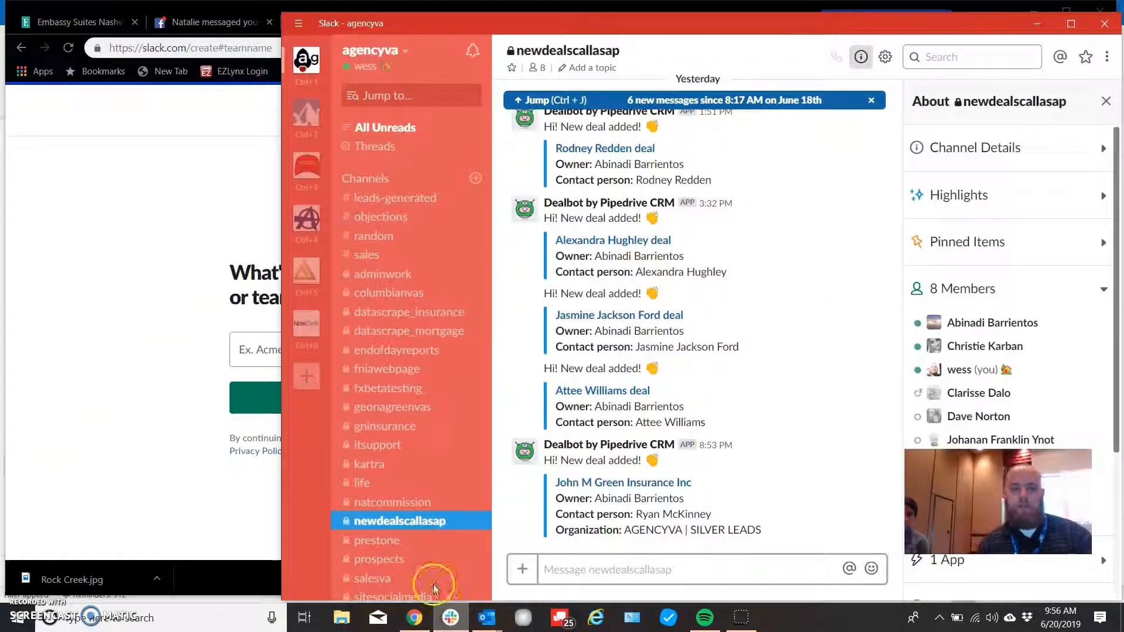
Switch the desktop app to the FNIA workspace, then minimize it to return to the browser.
{"action": "left_click", "coordinate": [365, 58]}
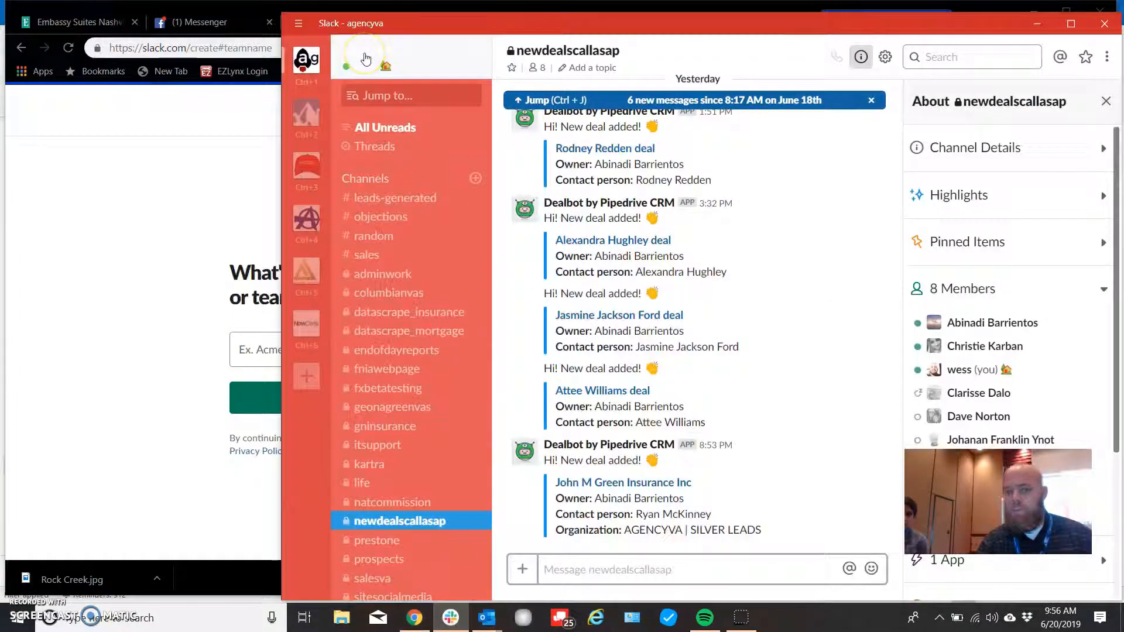
{"action": "left_click", "coordinate": [308, 110]}
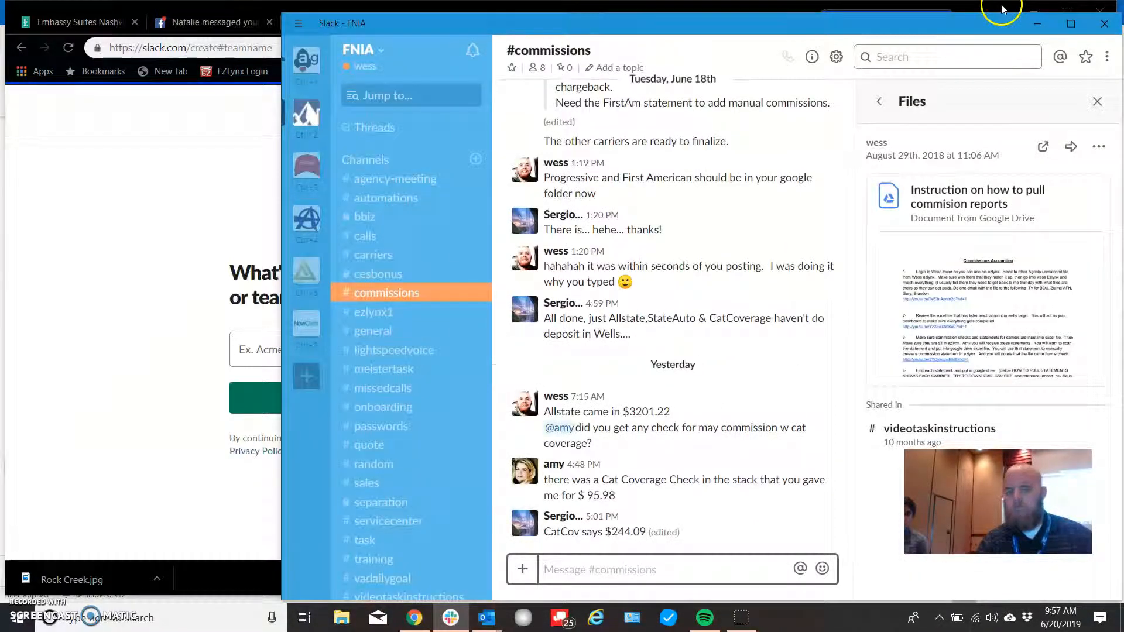
{"action": "left_click", "coordinate": [1040, 23]}
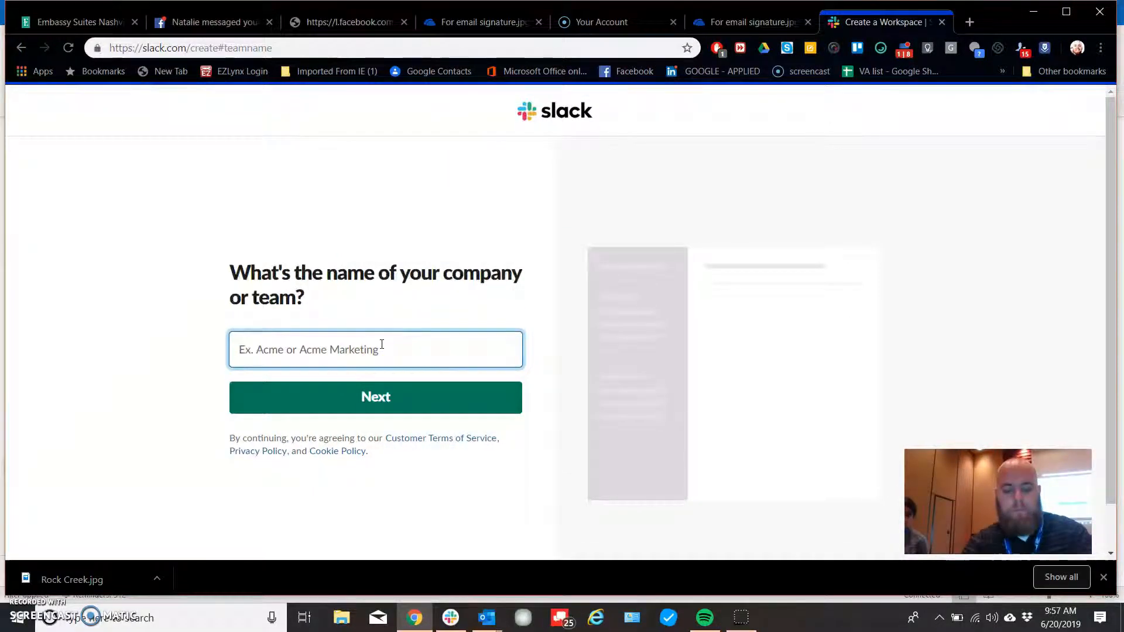
Name the company 'rockcreek' and the team's first project 'carrier'.
{"action": "type", "text": "rockcreek"}
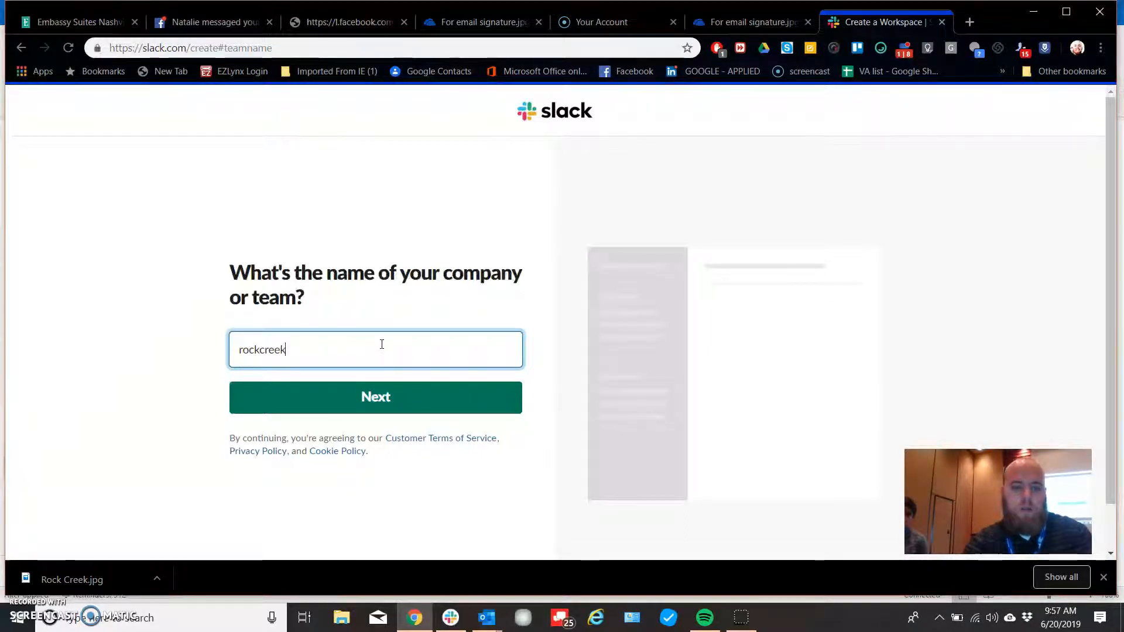
{"action": "left_click", "coordinate": [379, 391]}
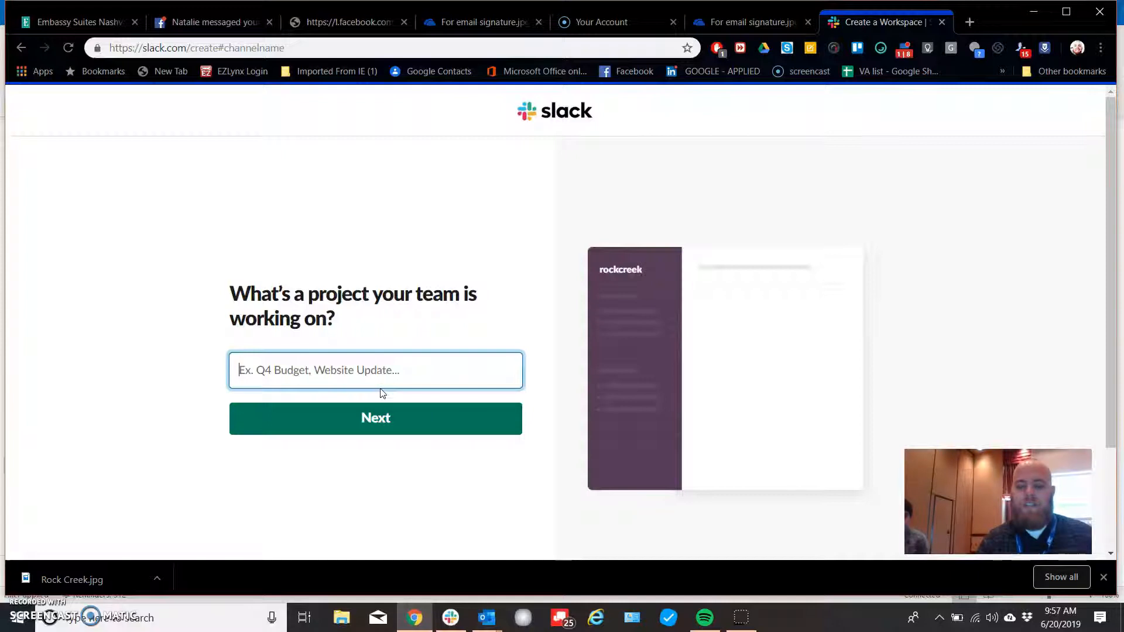
{"action": "left_click", "coordinate": [451, 618]}
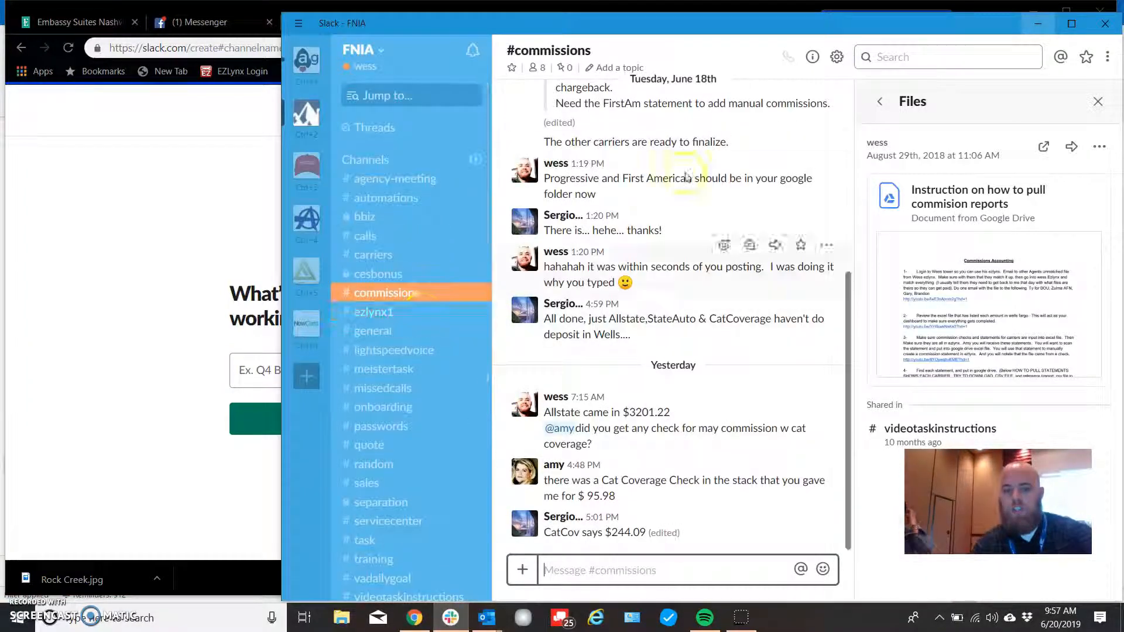
{"action": "left_click", "coordinate": [1046, 27]}
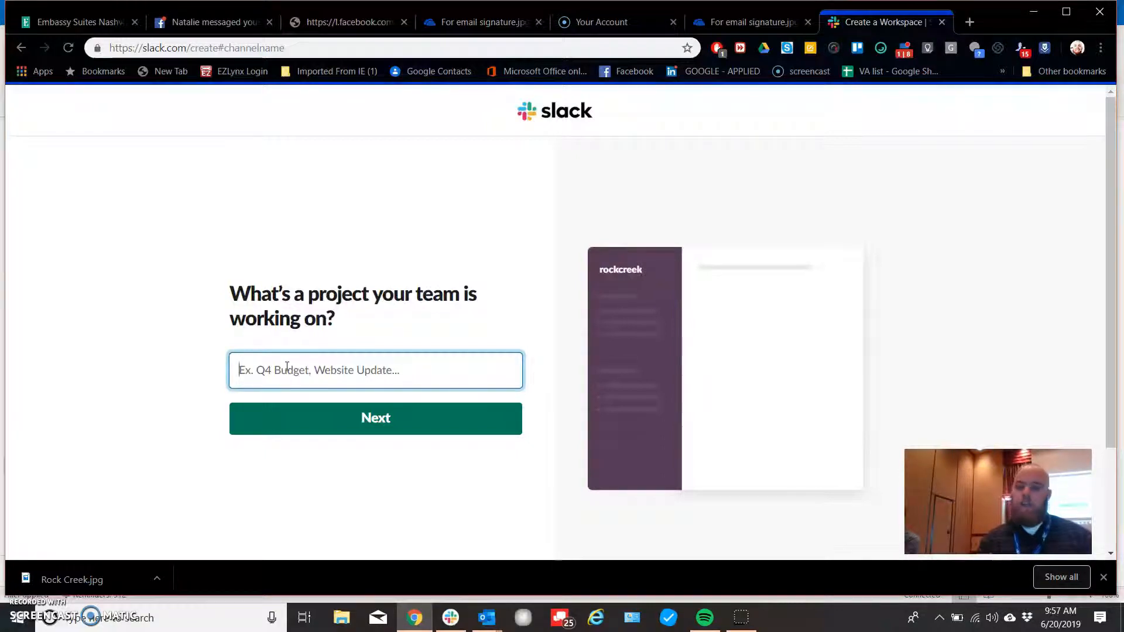
{"action": "type", "text": "carrier"}
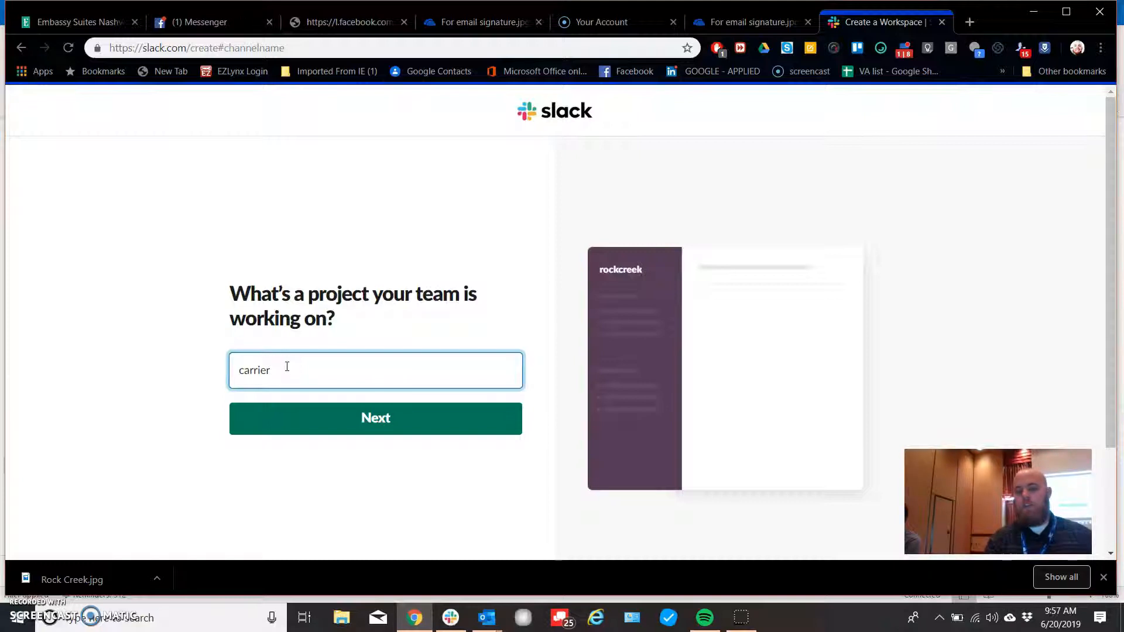
{"action": "left_click", "coordinate": [309, 419]}
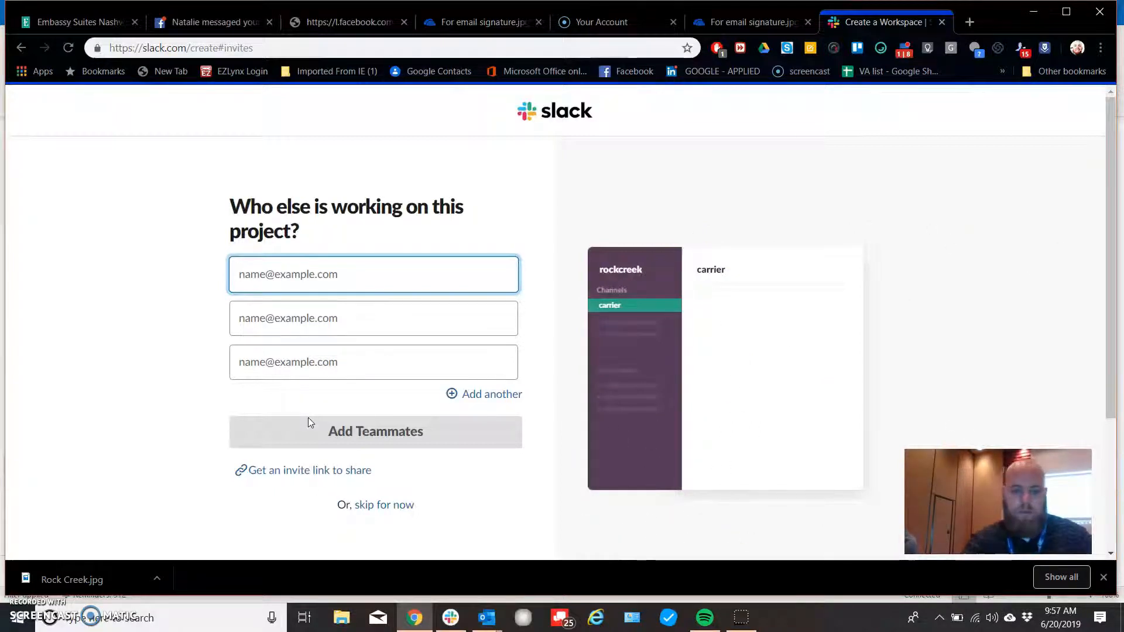
Enter three teammates' work e-mail addresses in the invite fields.
{"action": "type", "text": "Ma"}
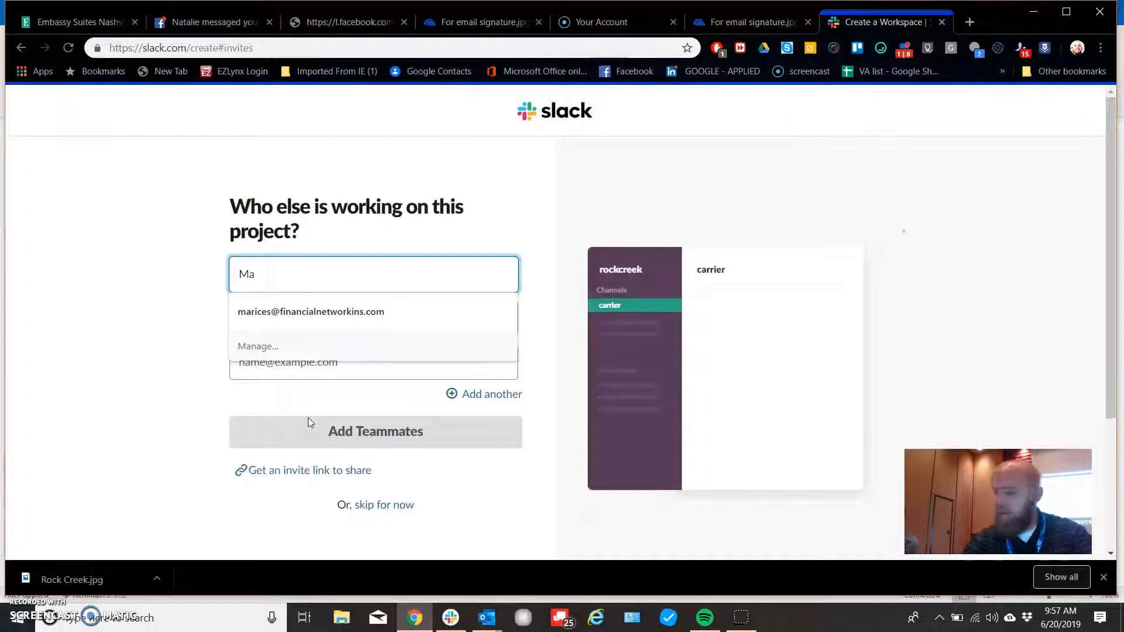
{"action": "type", "text": "tt"}
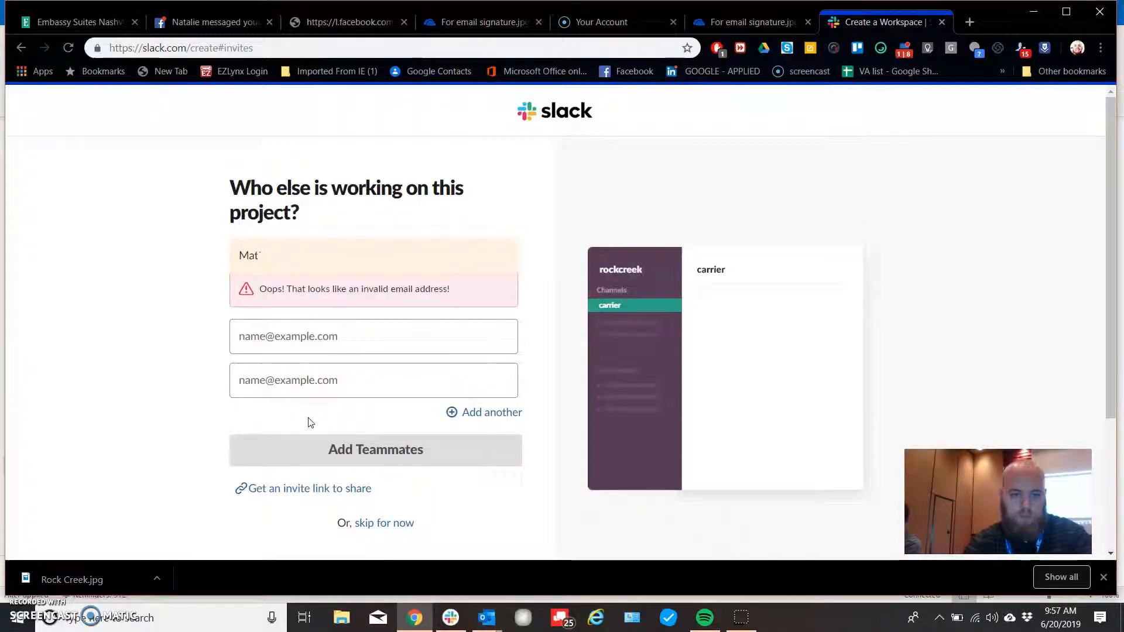
{"action": "key", "text": "BackSpace"}
{"action": "key", "text": "BackSpace"}
{"action": "key", "text": "BackSpace"}
{"action": "key", "text": "BackSpace"}
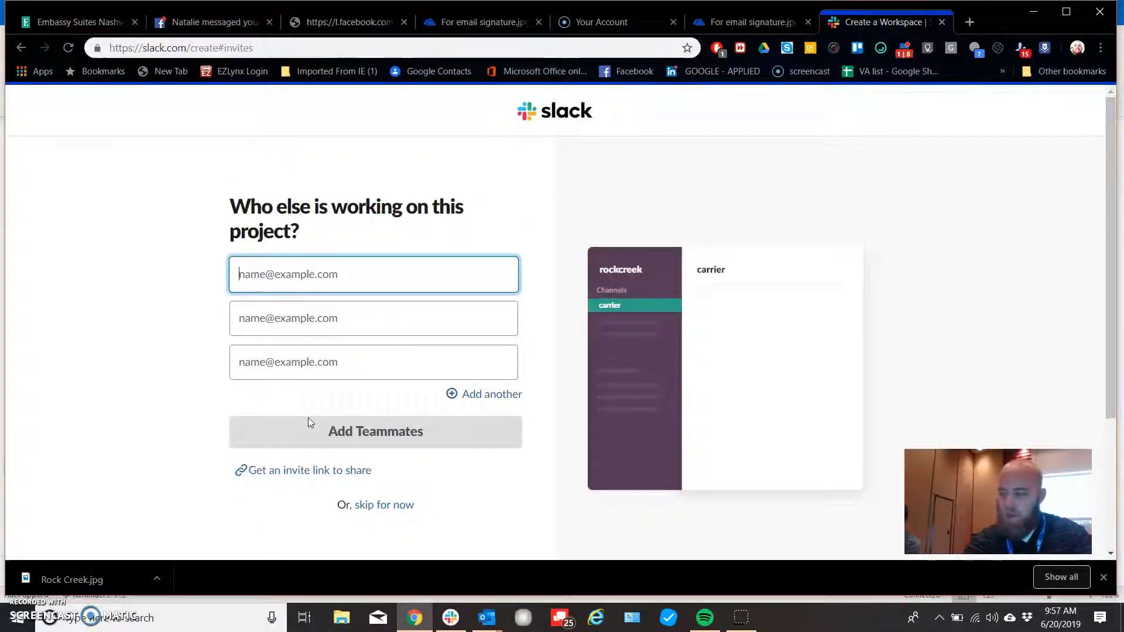
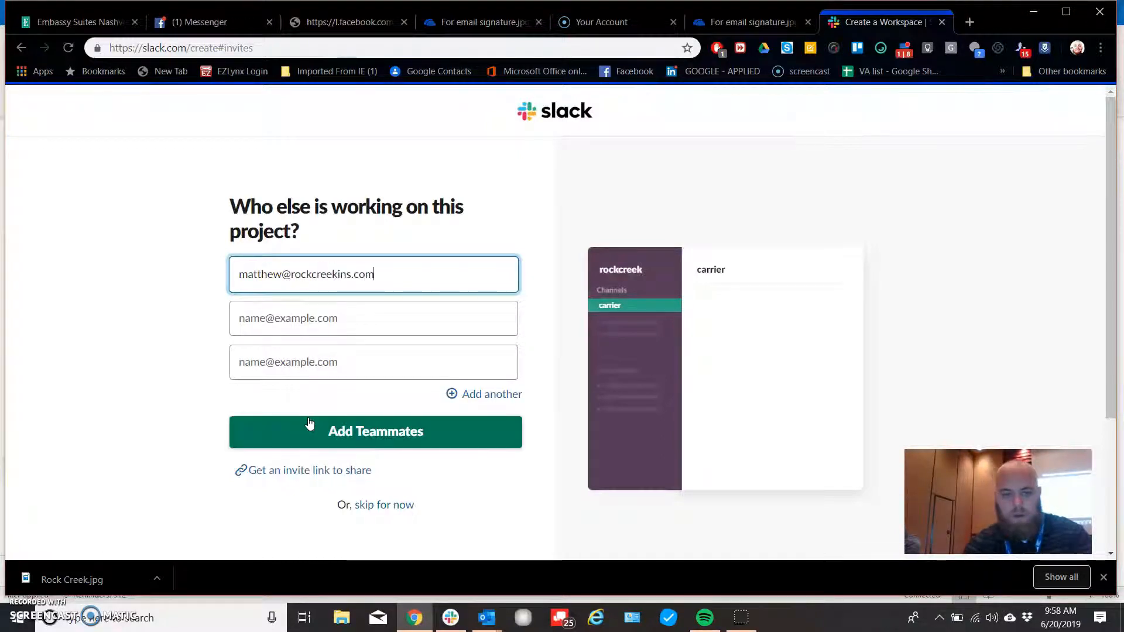
{"action": "key", "text": "Tab"}
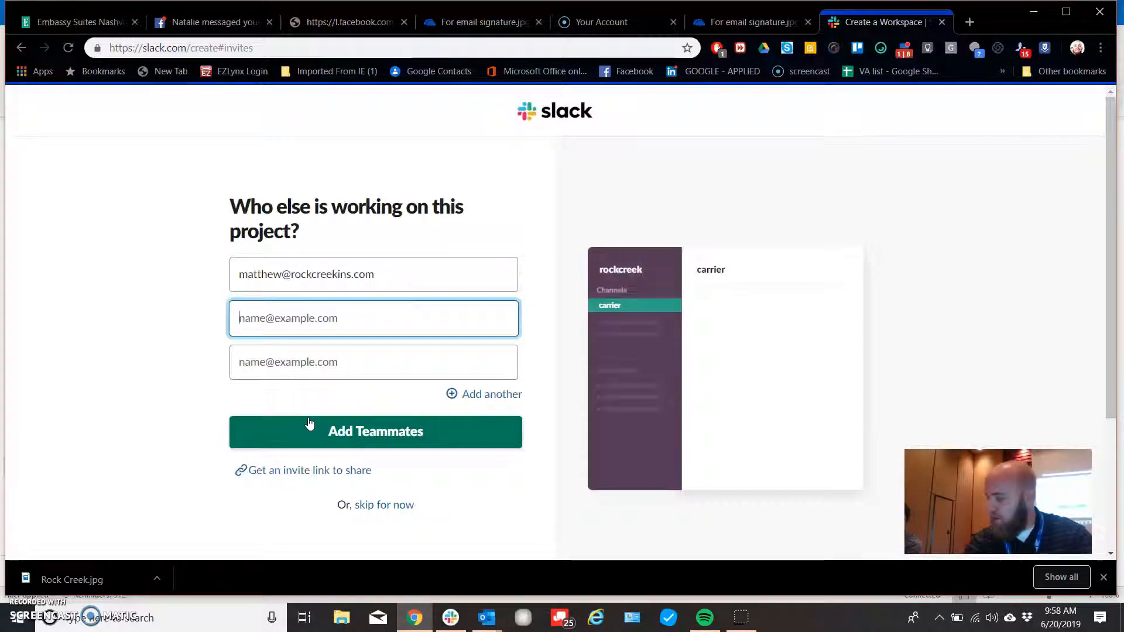
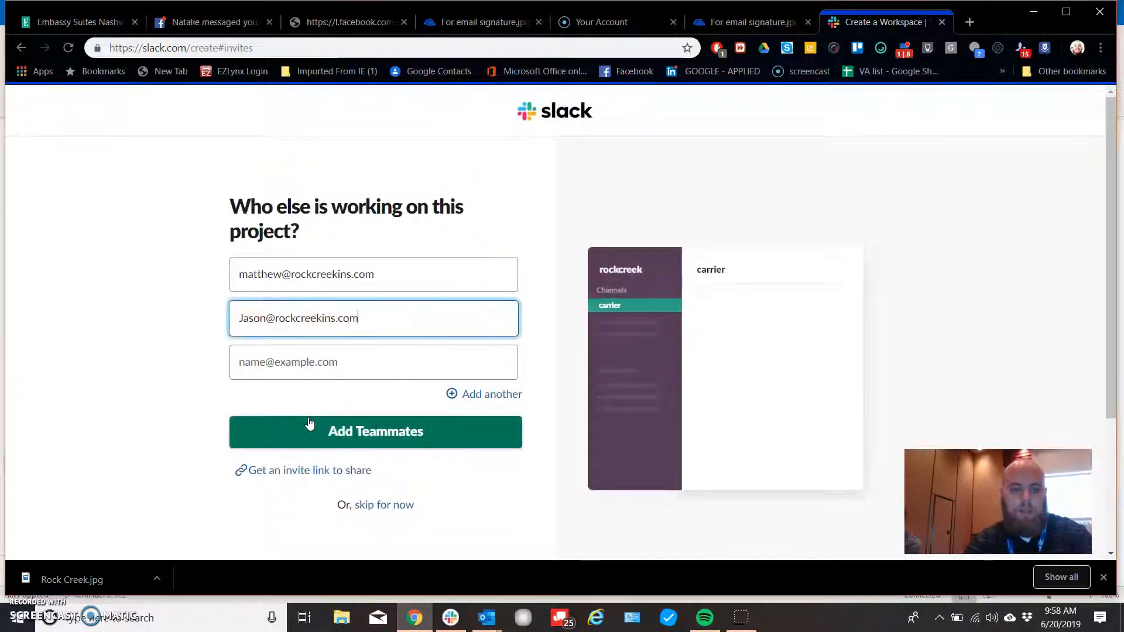
{"action": "key", "text": "Tab"}
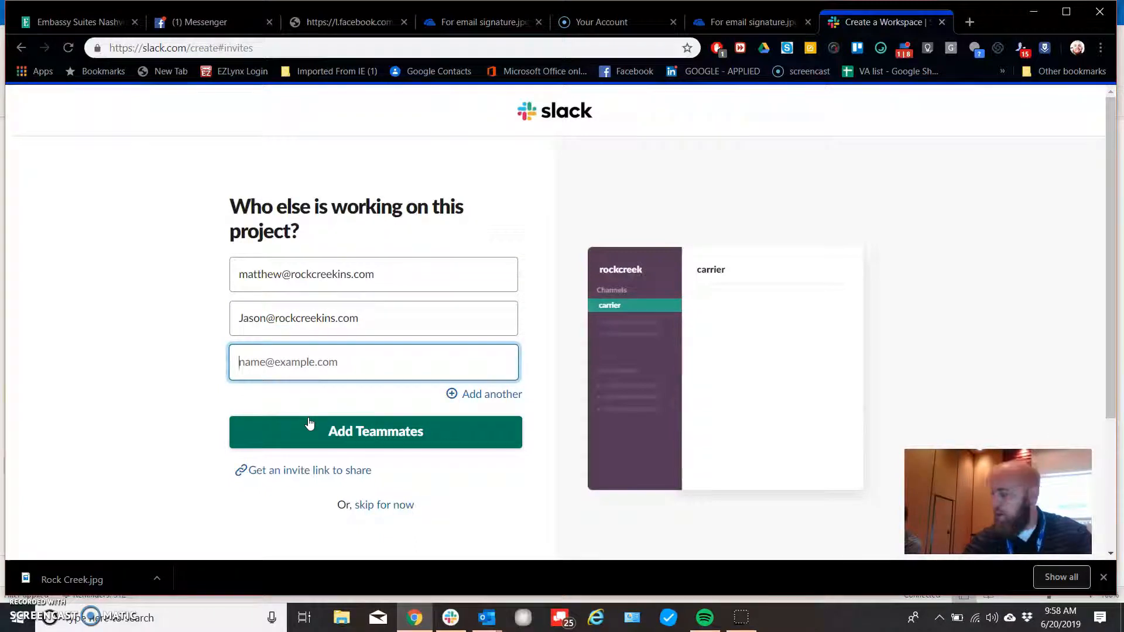
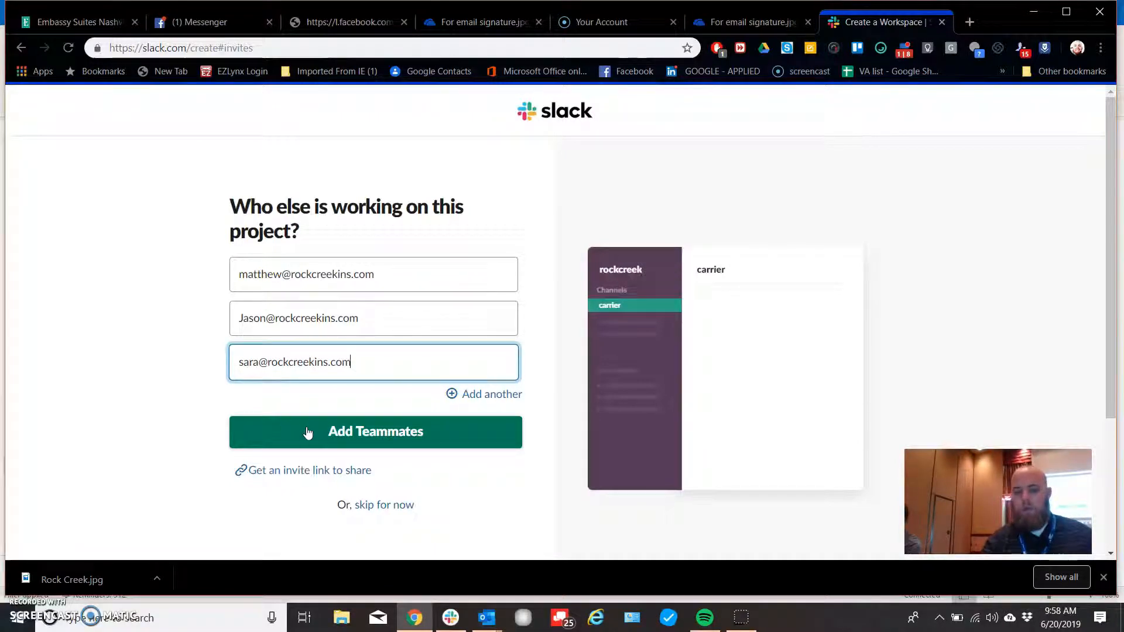
Copy a shareable invite link and send the three invitations with Add Teammates.
{"action": "left_click", "coordinate": [303, 473]}
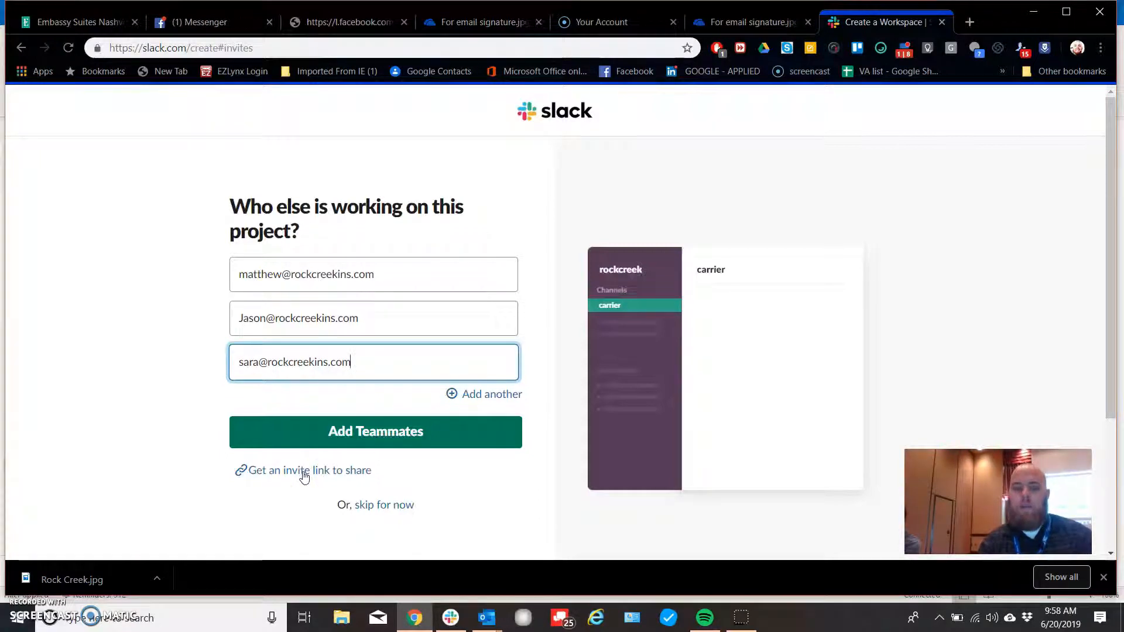
{"action": "left_click", "coordinate": [304, 476]}
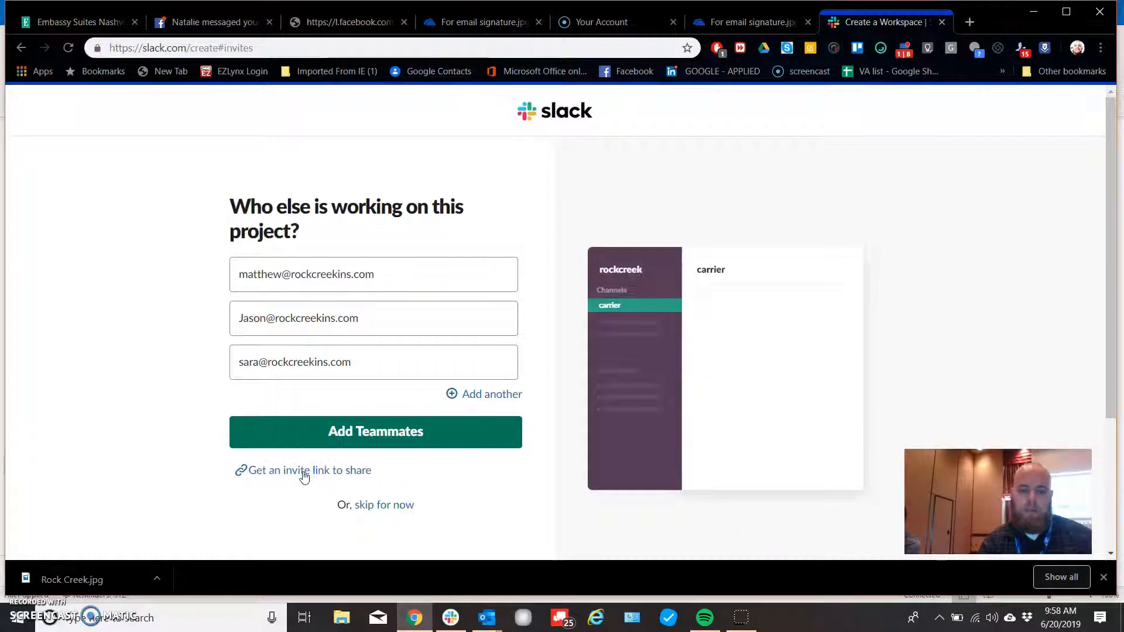
{"action": "left_click", "coordinate": [377, 445]}
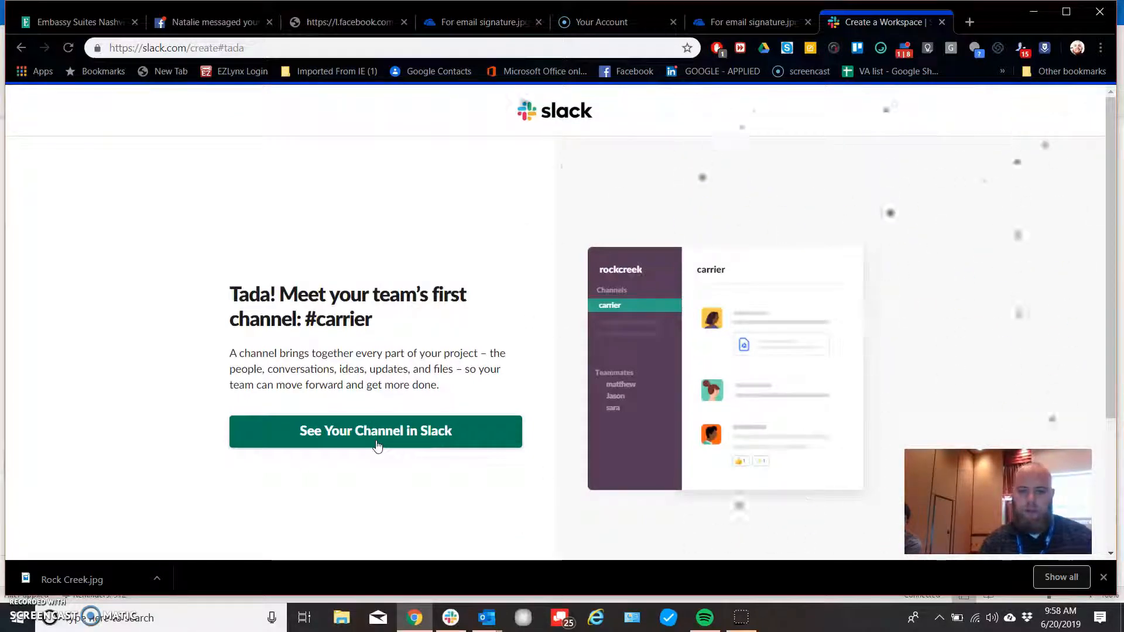
Choose 'See Your Channel in Slack' to load rockcreek with #carrier, general and random.
{"action": "left_click", "coordinate": [343, 441]}
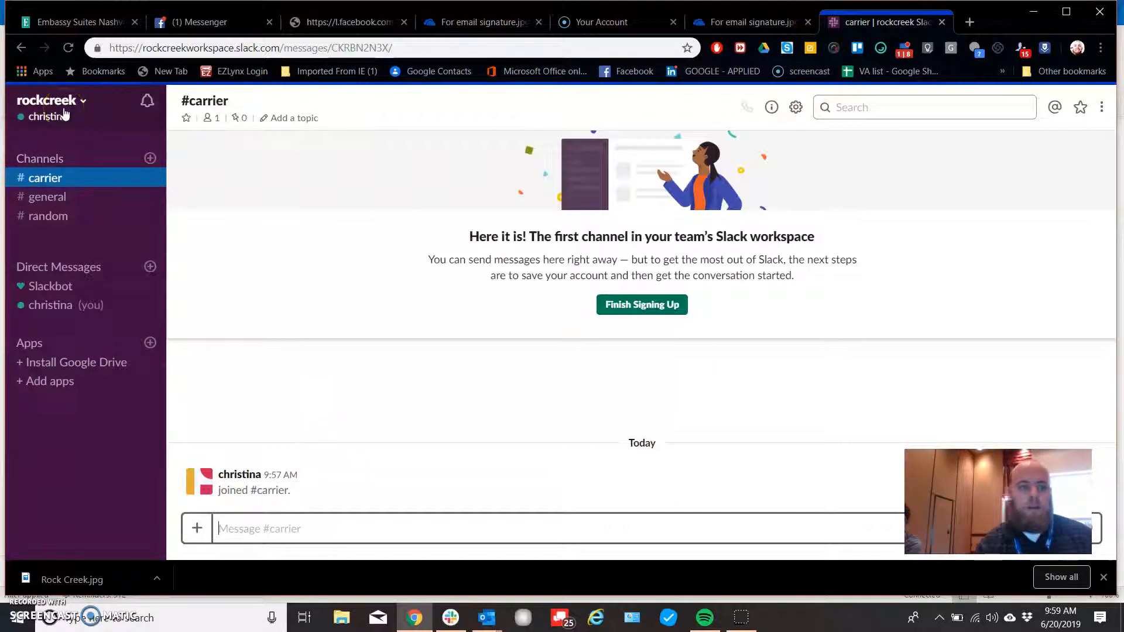
Go through Administration > Workspace settings to the Set Workspace Icon page.
{"action": "left_click", "coordinate": [64, 114]}
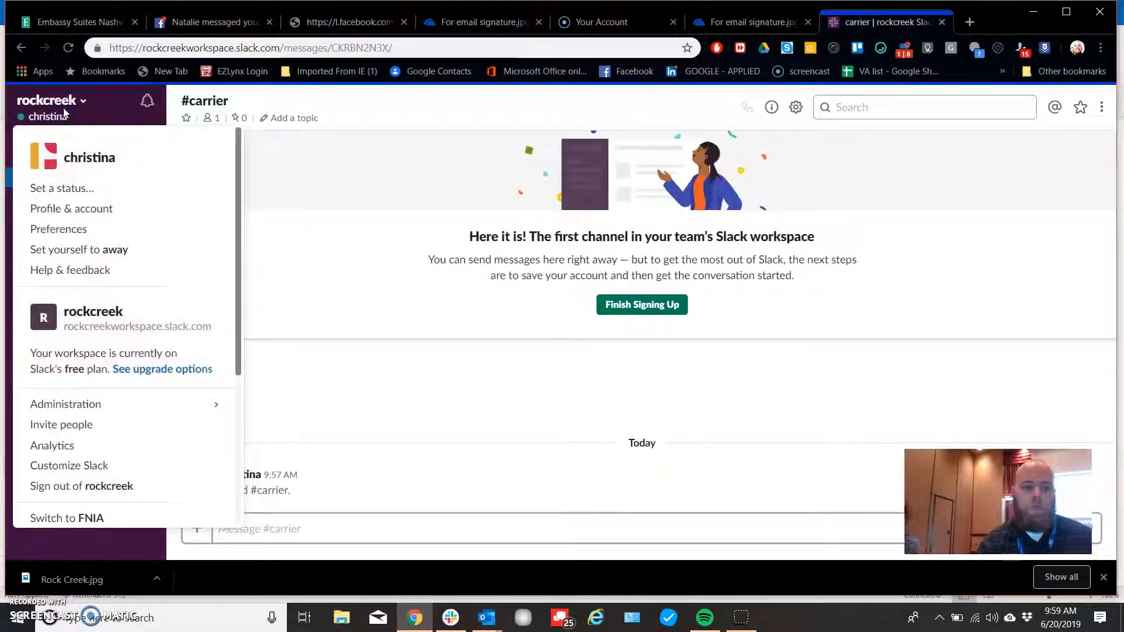
{"action": "mouse_move", "coordinate": [99, 404]}
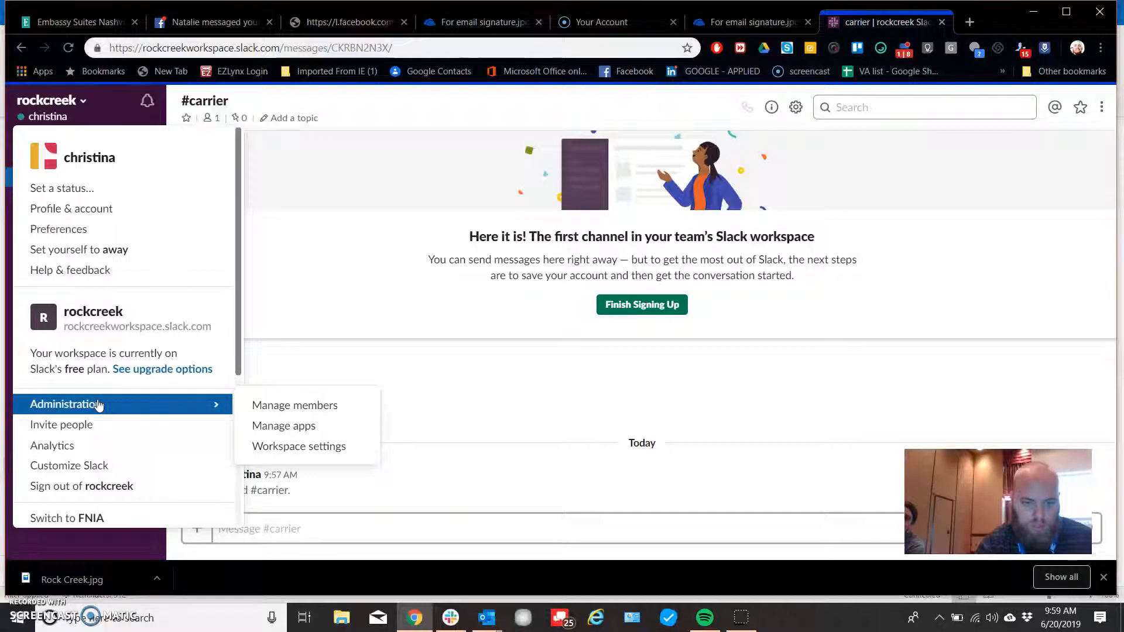
{"action": "left_click", "coordinate": [301, 447]}
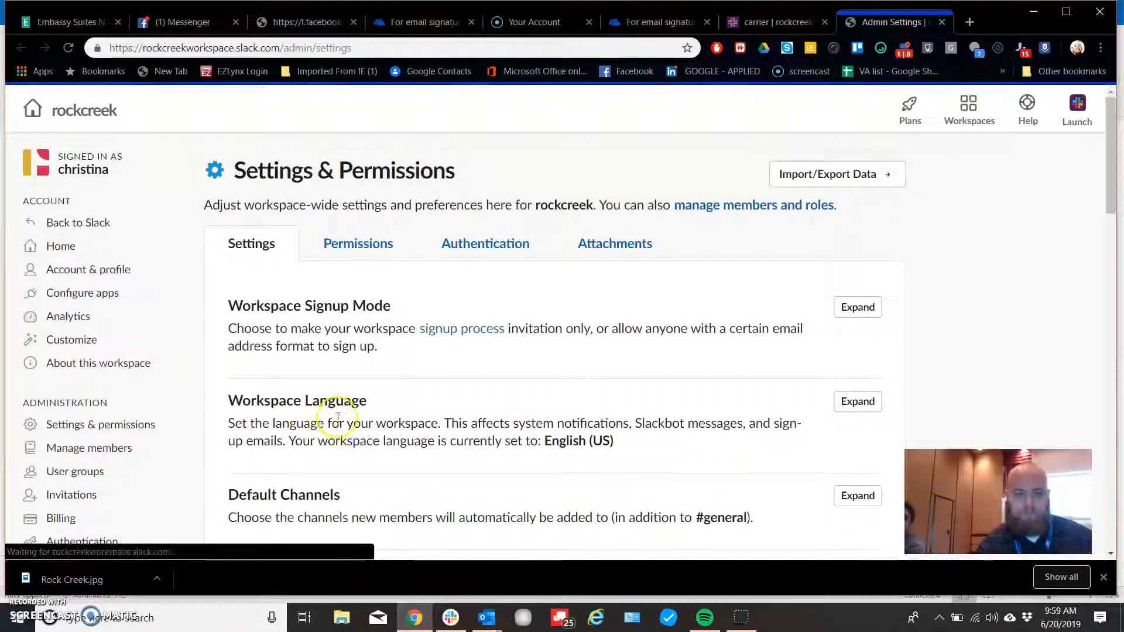
{"action": "left_click_drag", "start_coordinate": [1116, 179], "coordinate": [1120, 444]}
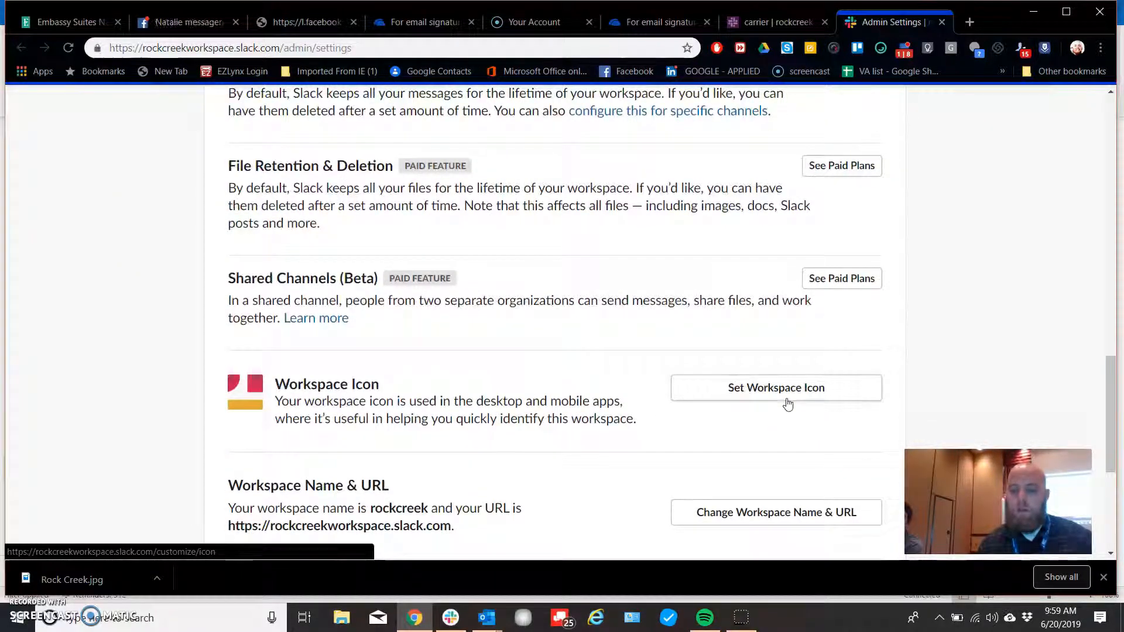
{"action": "left_click", "coordinate": [789, 403]}
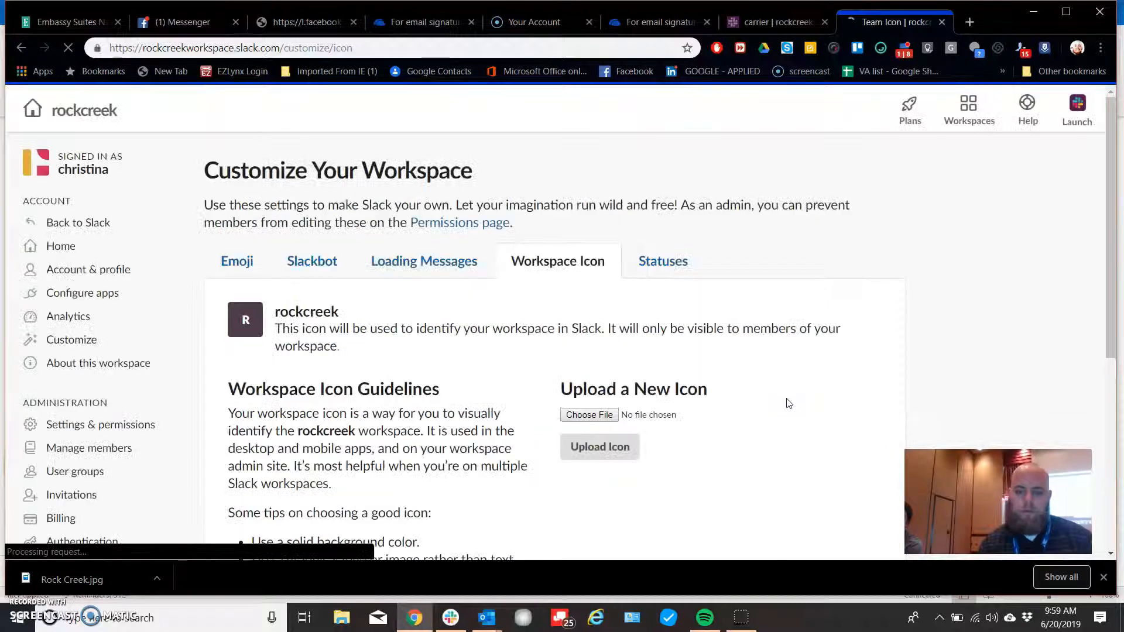
Choose Rock Creek.jpg from the Desktop and upload it as the workspace icon.
{"action": "left_click", "coordinate": [589, 417]}
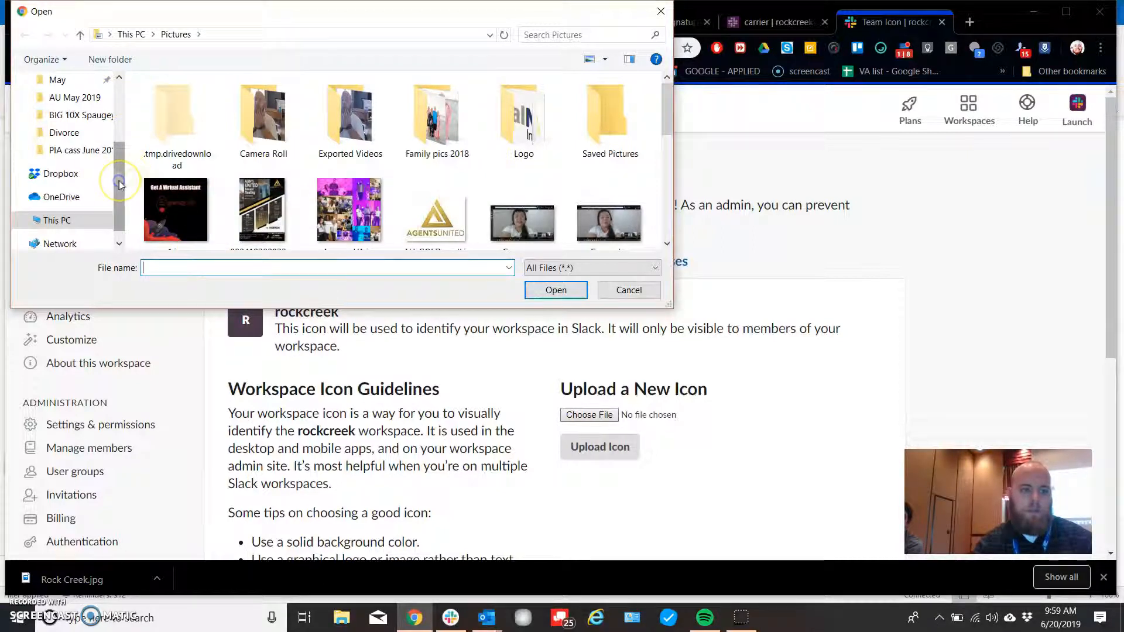
{"action": "left_click_drag", "start_coordinate": [118, 180], "coordinate": [121, 110]}
{"action": "left_click", "coordinate": [76, 110]}
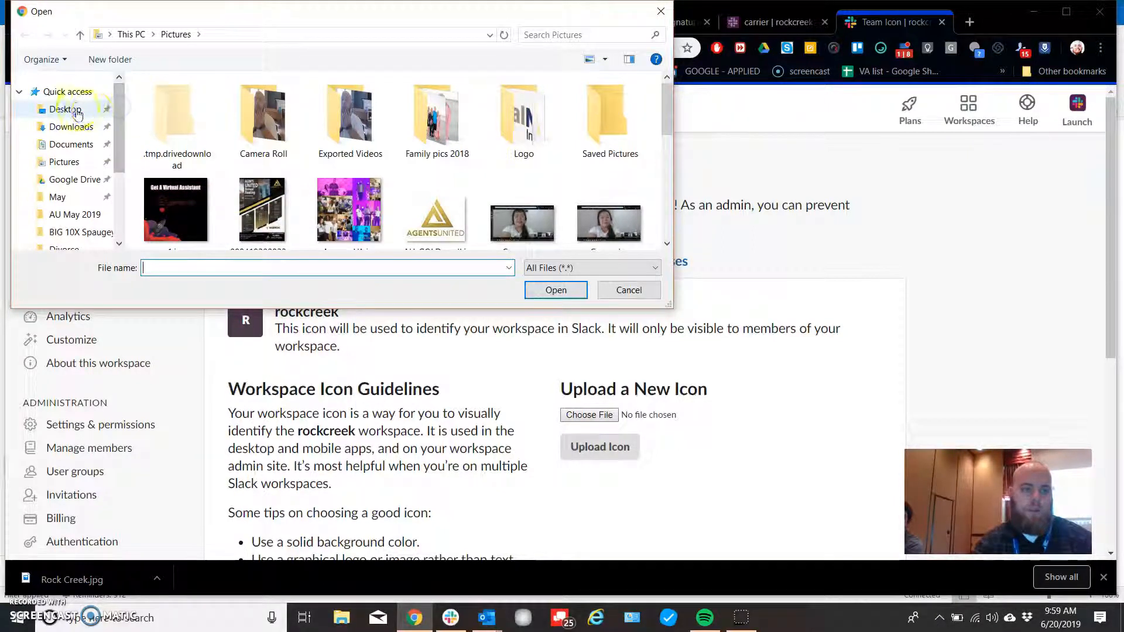
{"action": "left_click", "coordinate": [153, 270]}
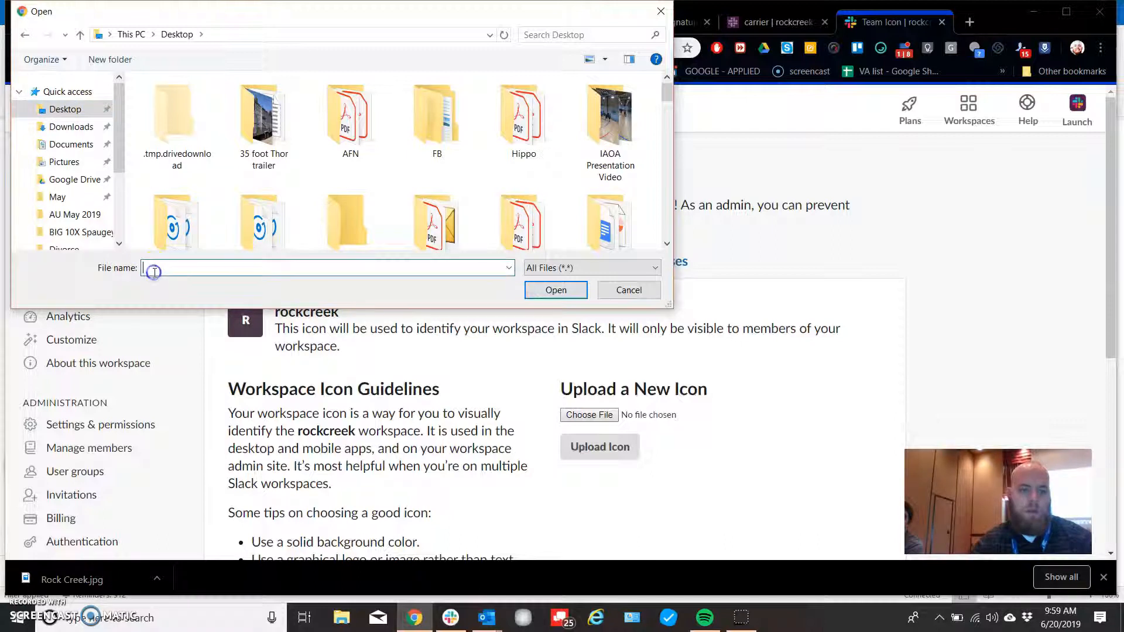
{"action": "type", "text": "rock"}
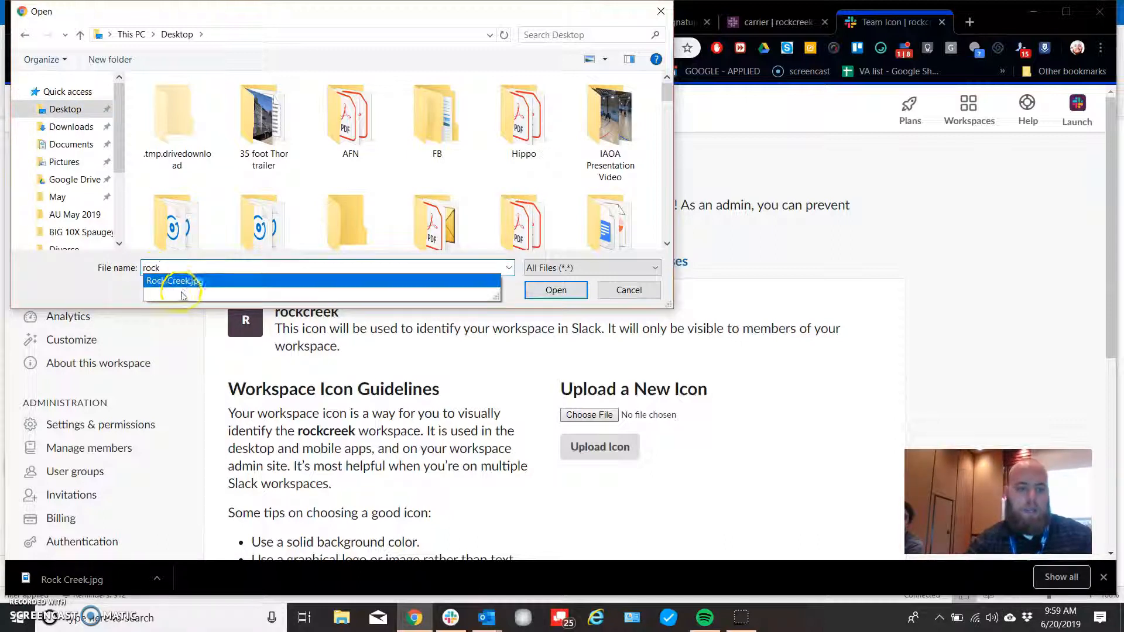
{"action": "left_click", "coordinate": [187, 284]}
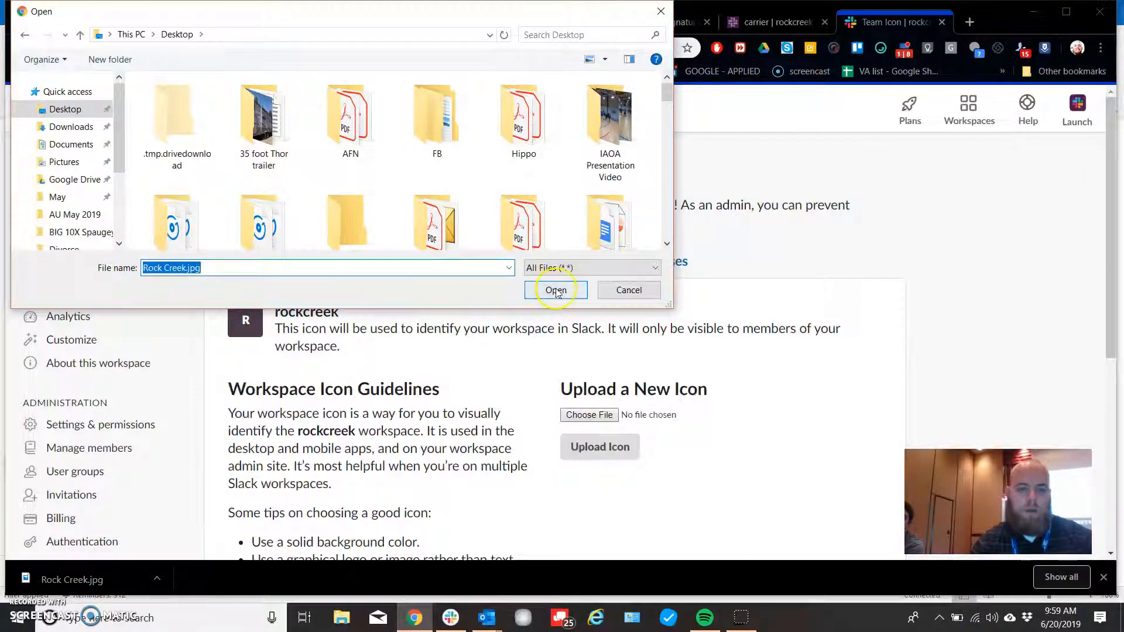
{"action": "left_click", "coordinate": [556, 290]}
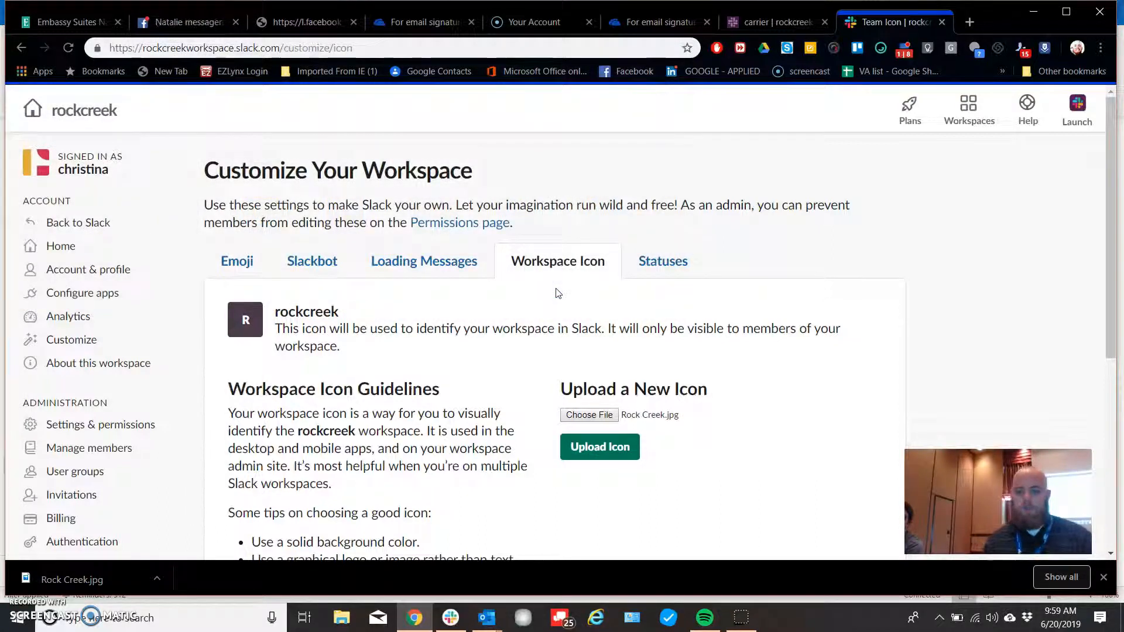
{"action": "left_click", "coordinate": [595, 440]}
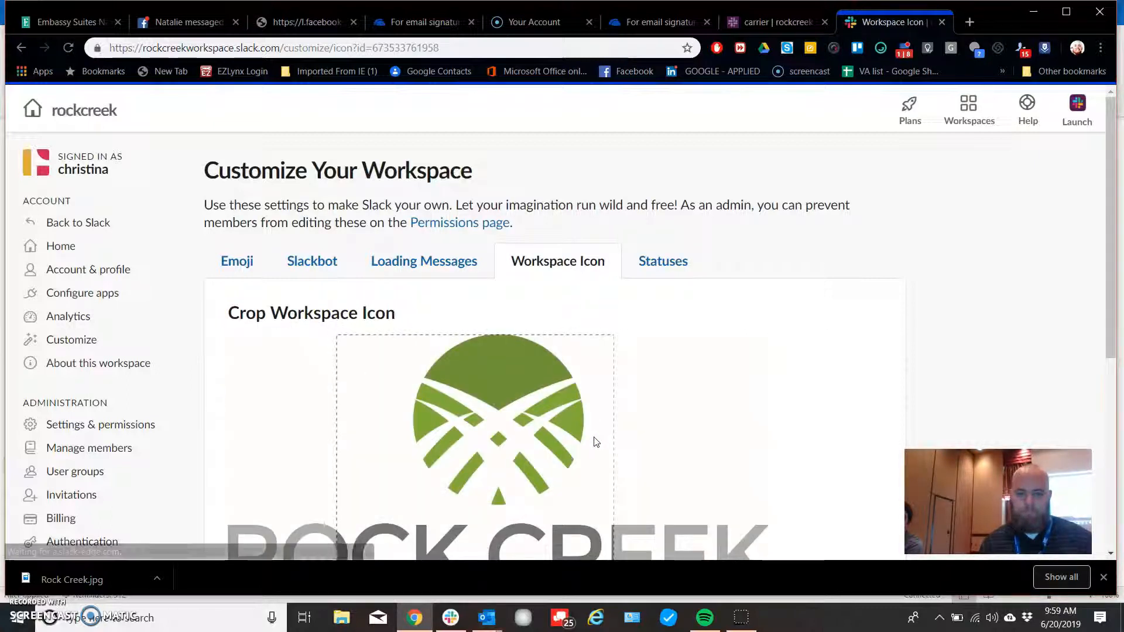
Fit the crop box tightly around the green circle emblem and apply the crop.
{"action": "left_click", "coordinate": [603, 361]}
{"action": "left_click_drag", "start_coordinate": [603, 362], "coordinate": [586, 334]}
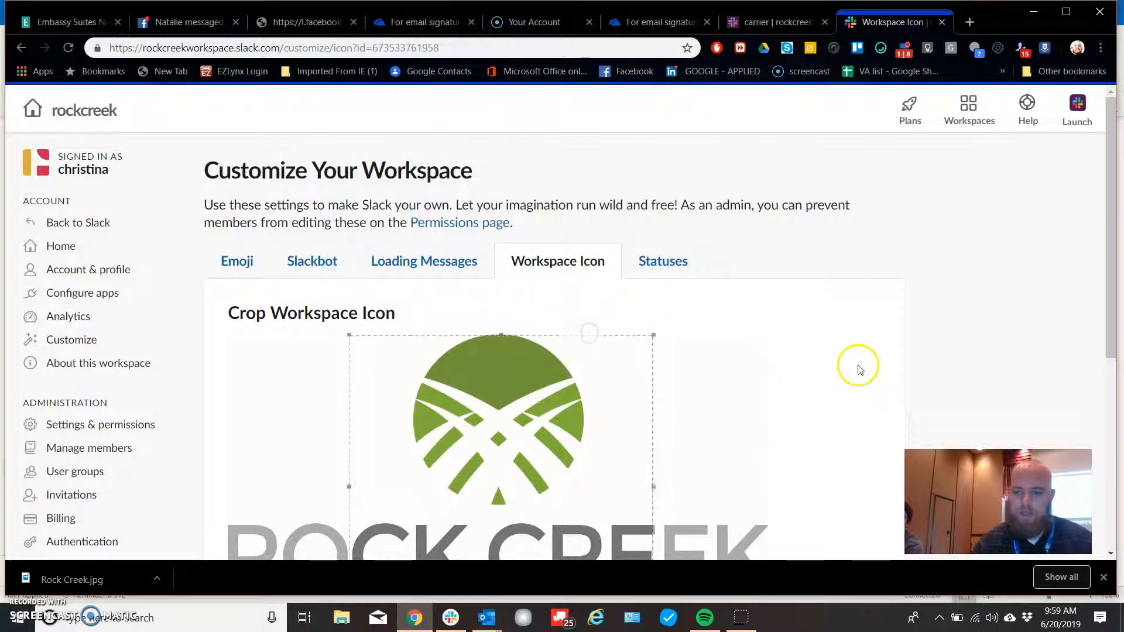
{"action": "left_click_drag", "start_coordinate": [1112, 254], "coordinate": [1116, 340]}
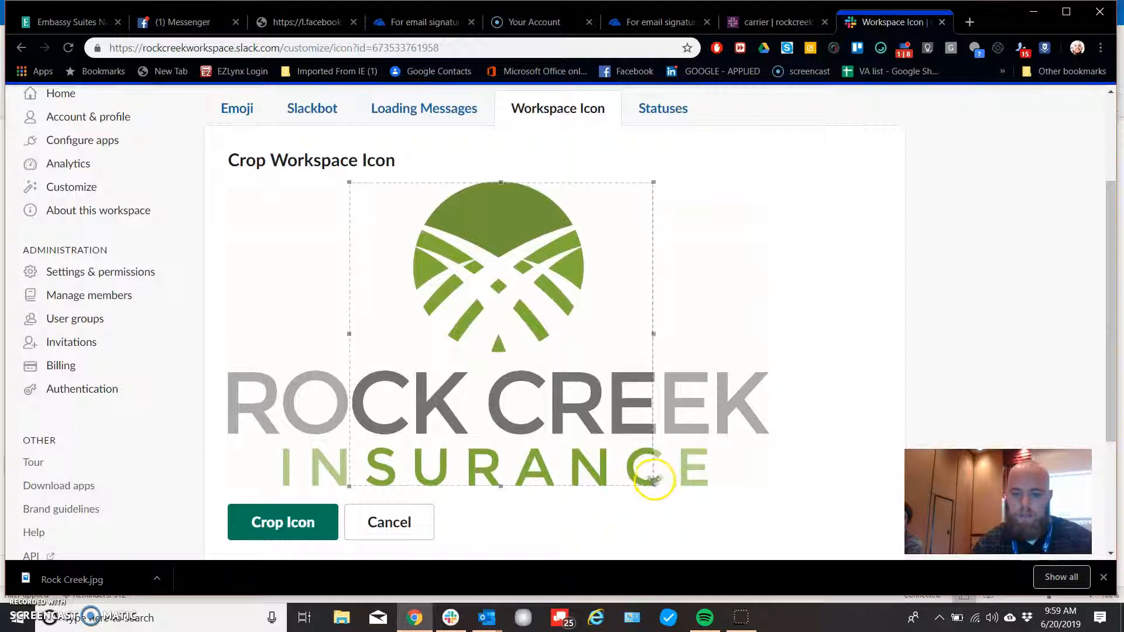
{"action": "left_click_drag", "start_coordinate": [654, 485], "coordinate": [556, 345]}
{"action": "left_click", "coordinate": [472, 193]}
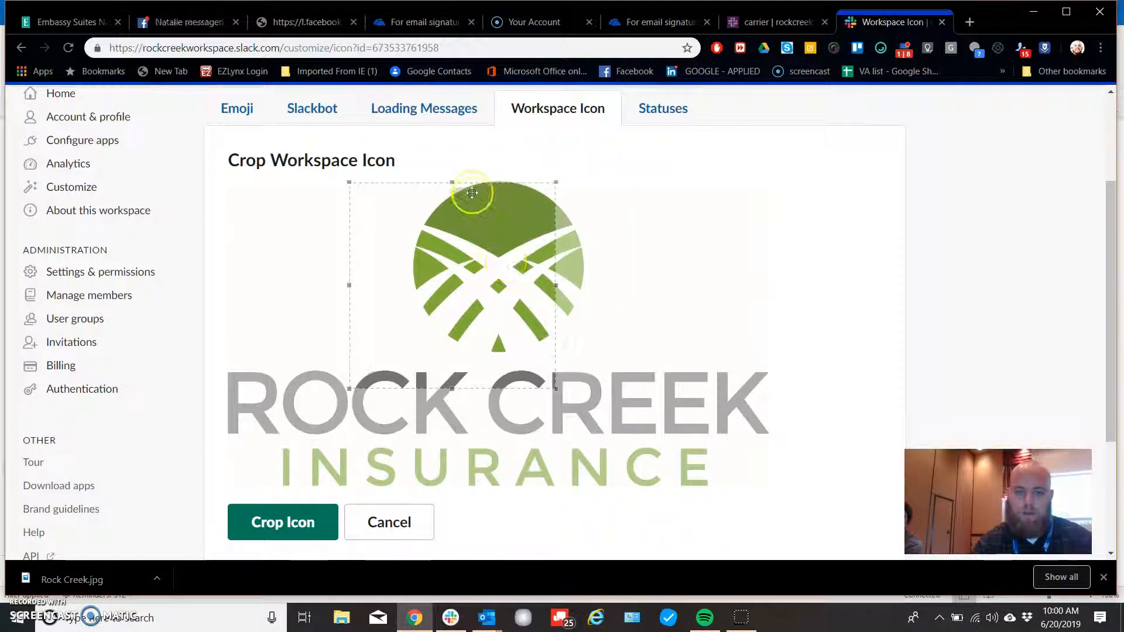
{"action": "left_click_drag", "start_coordinate": [470, 188], "coordinate": [519, 146]}
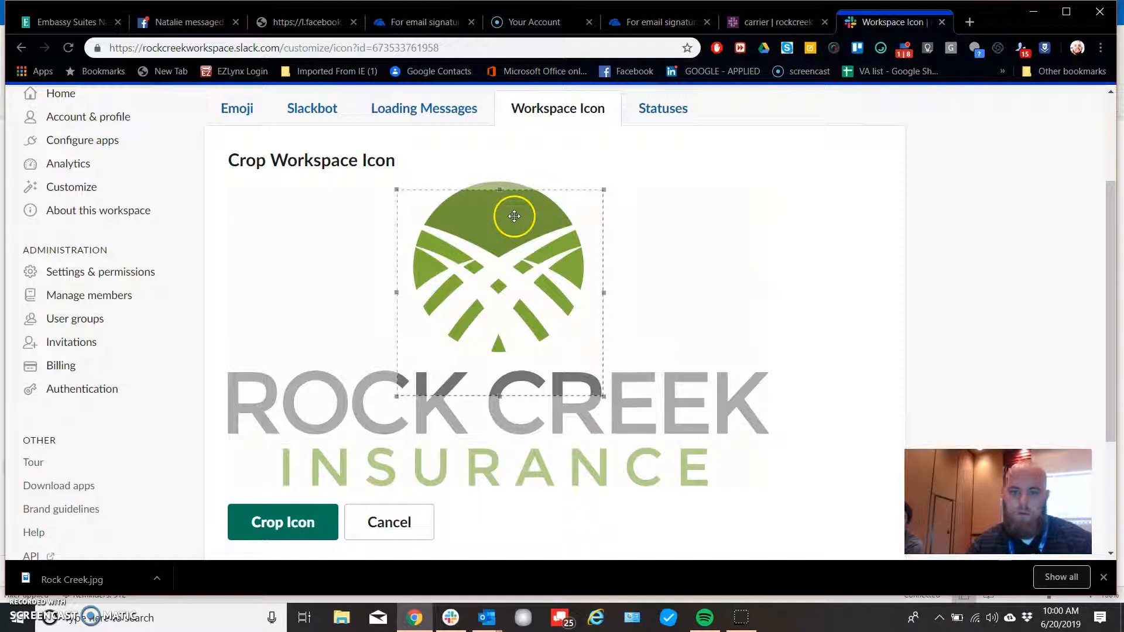
{"action": "left_click_drag", "start_coordinate": [514, 216], "coordinate": [508, 181]}
{"action": "left_click_drag", "start_coordinate": [504, 382], "coordinate": [514, 356]}
{"action": "left_click_drag", "start_coordinate": [497, 270], "coordinate": [527, 268]}
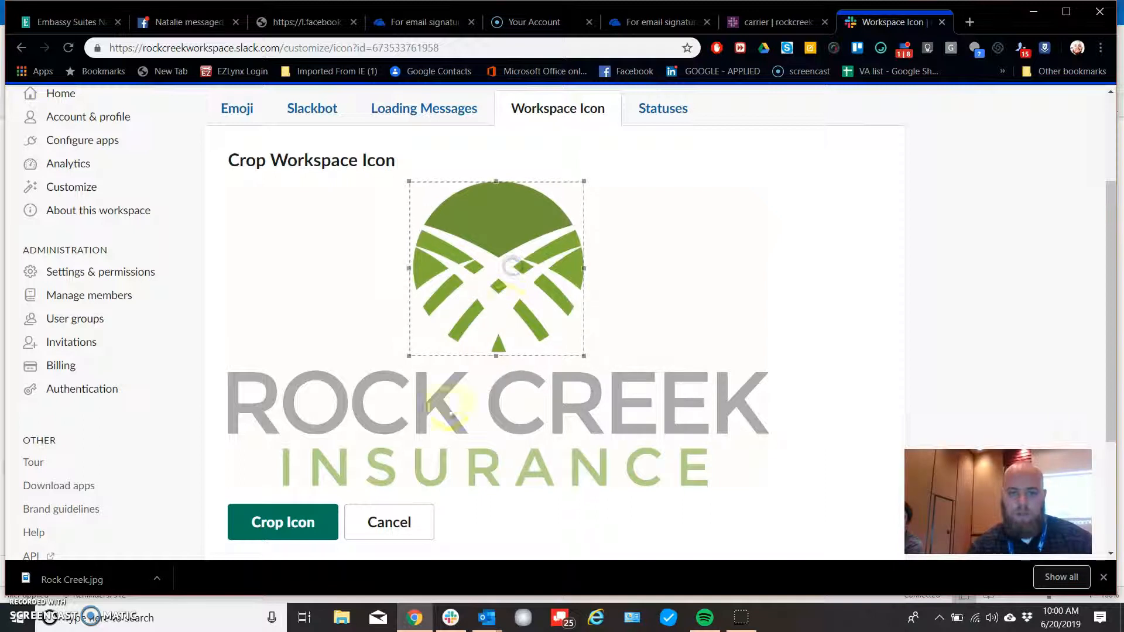
{"action": "left_click", "coordinate": [302, 527]}
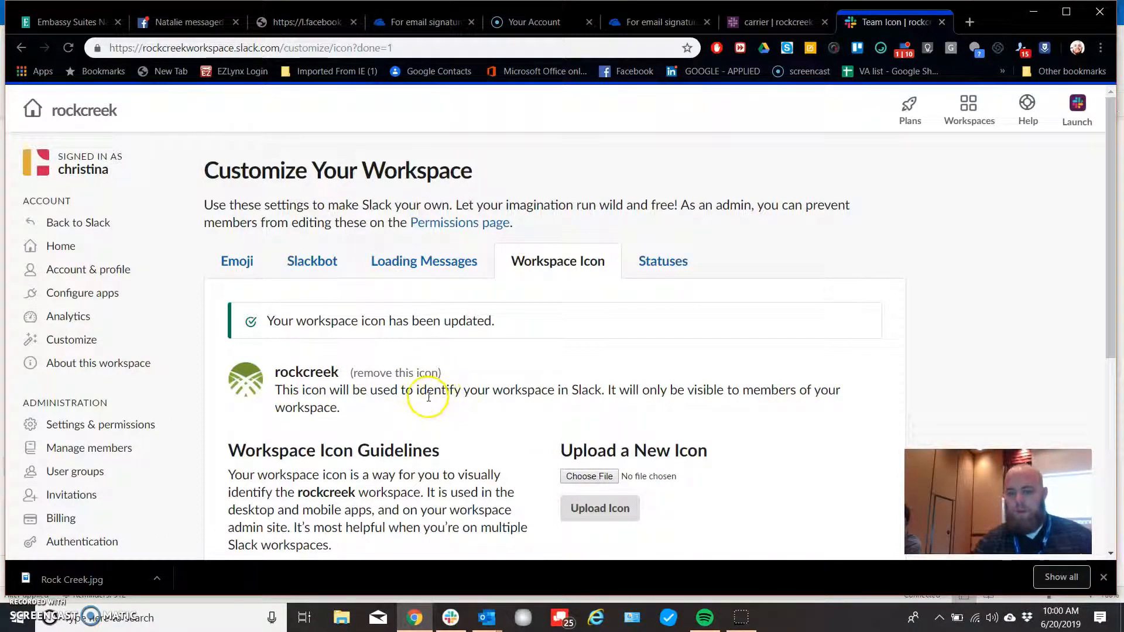
Open the Custom Loading Messages settings on the Customize page.
{"action": "scroll", "coordinate": [386, 351], "scroll_direction": "down", "scroll_amount": 2}
{"action": "scroll", "coordinate": [401, 310], "scroll_direction": "up", "scroll_amount": 2}
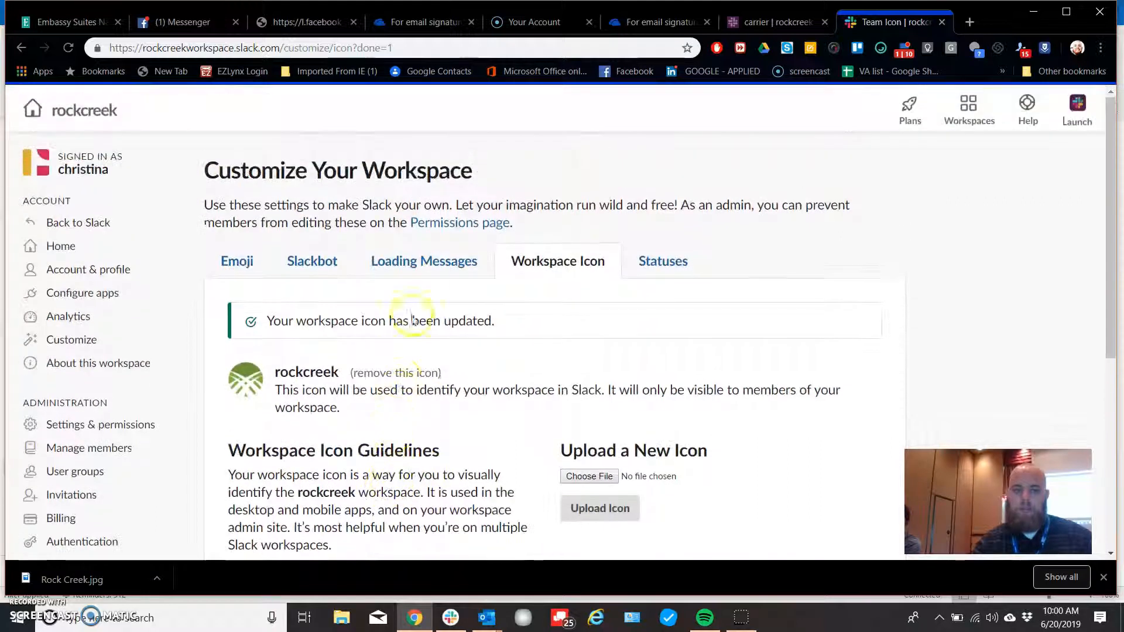
{"action": "left_click", "coordinate": [430, 262]}
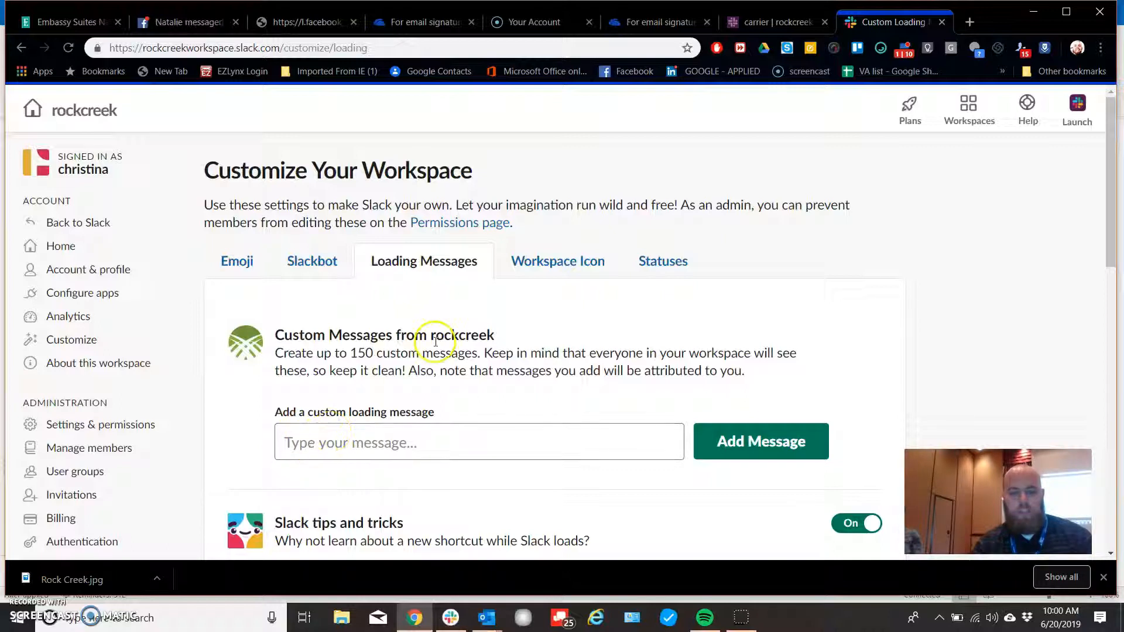
Return to #carrier, reload Slack, and open the rockcreek workspace menu showing the new icon.
{"action": "left_click", "coordinate": [768, 22]}
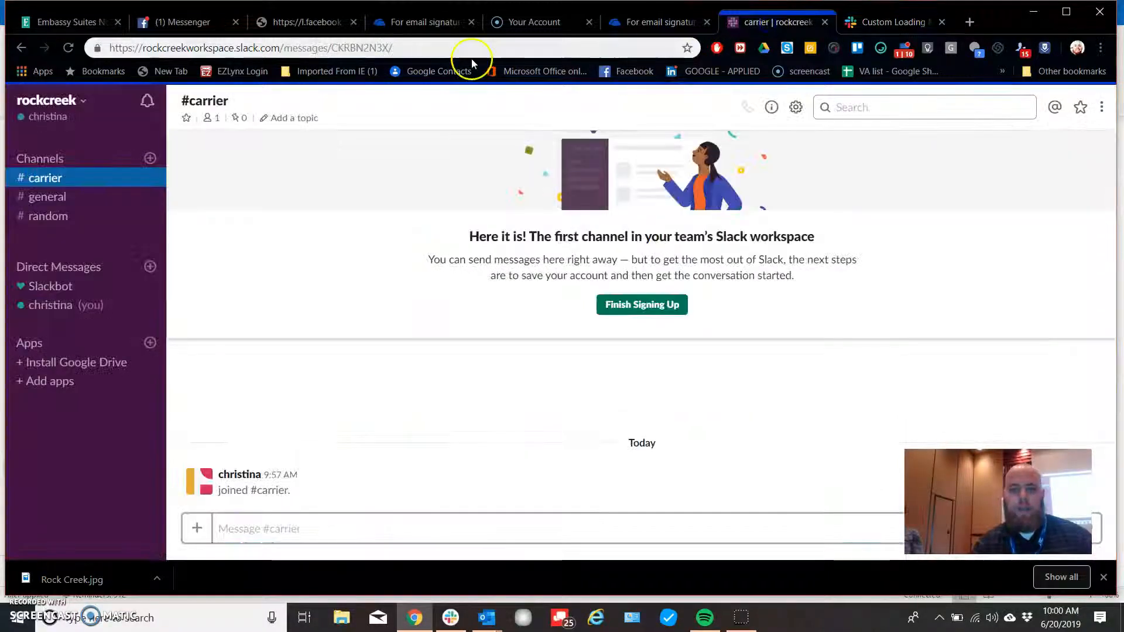
{"action": "left_click", "coordinate": [72, 48]}
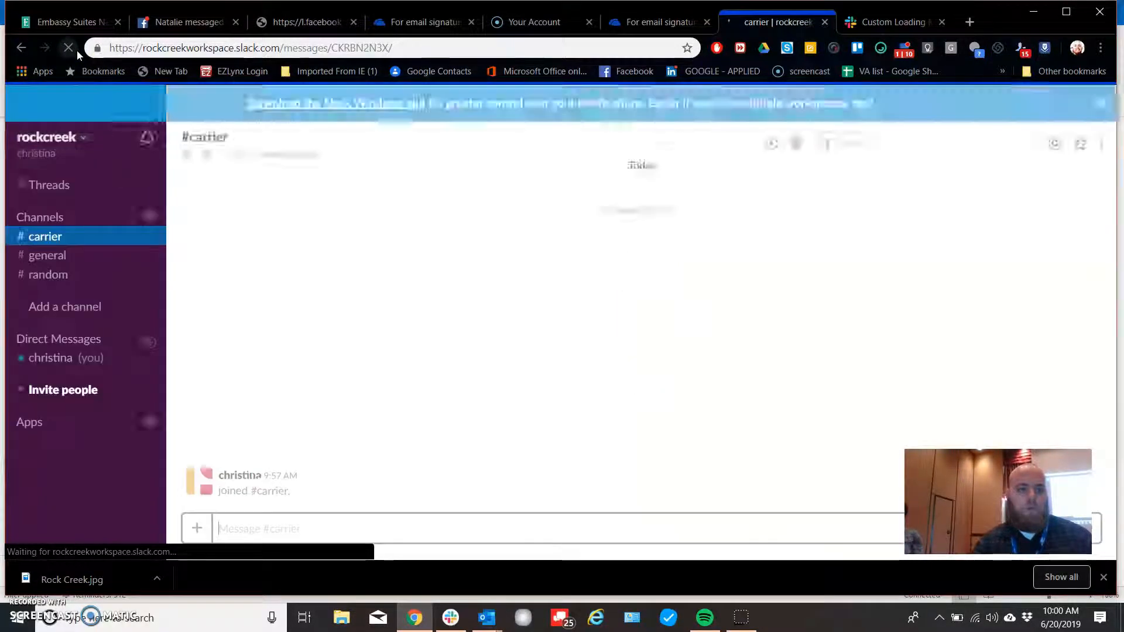
{"action": "left_click", "coordinate": [76, 100]}
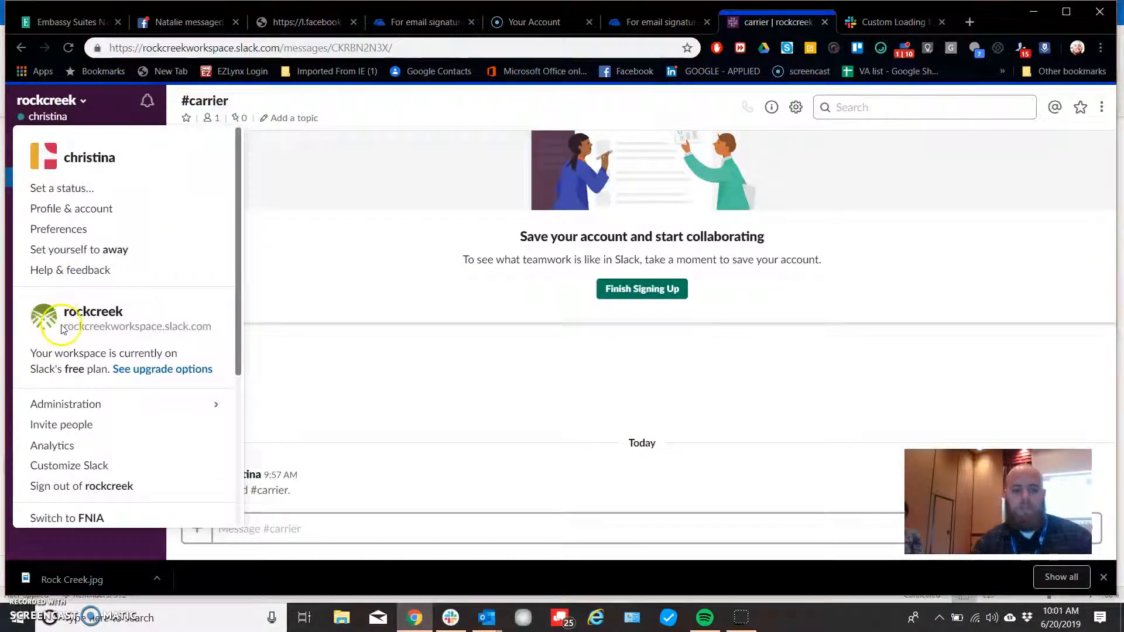
Dismiss the rockcreek workspace menu, reopen it once, then dismiss it again.
{"action": "left_click", "coordinate": [305, 392]}
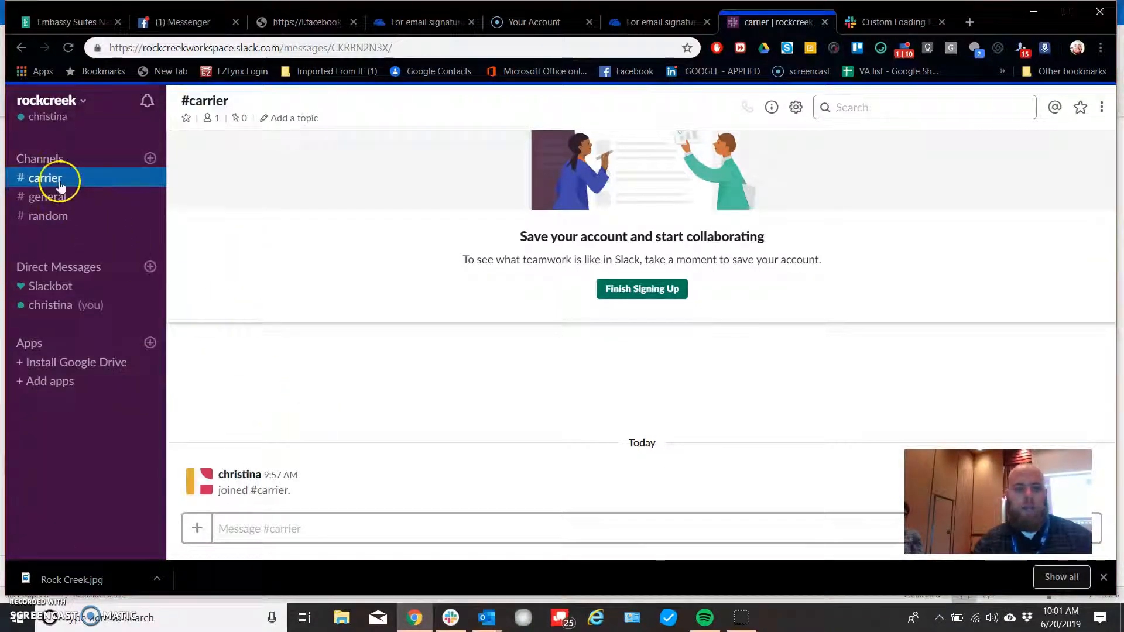
{"action": "left_click", "coordinate": [62, 102]}
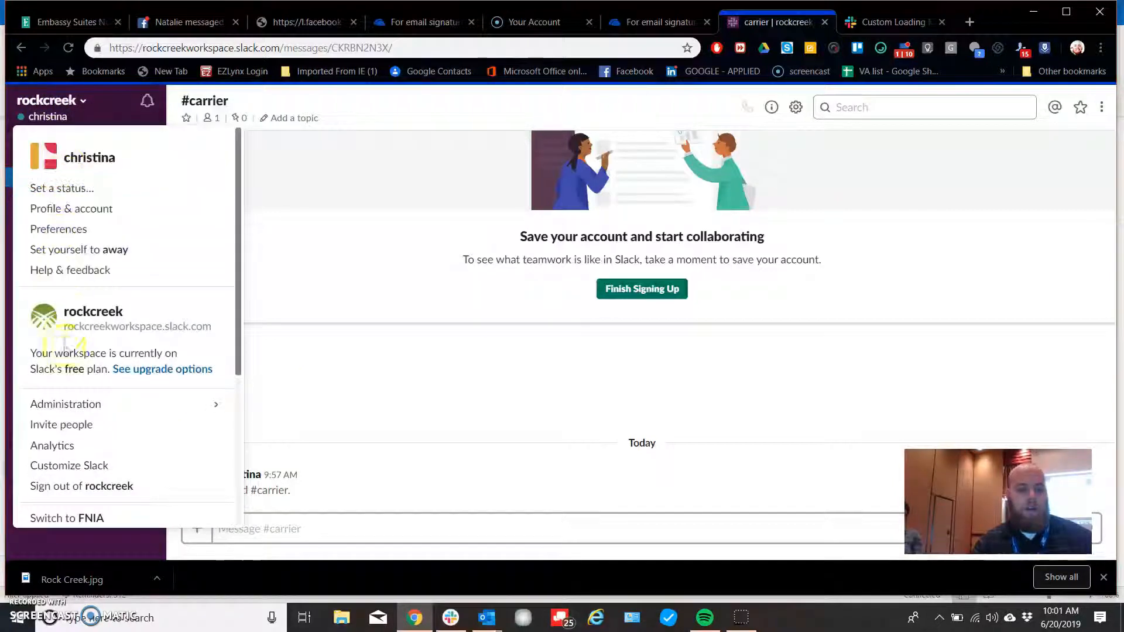
{"action": "left_click", "coordinate": [338, 401]}
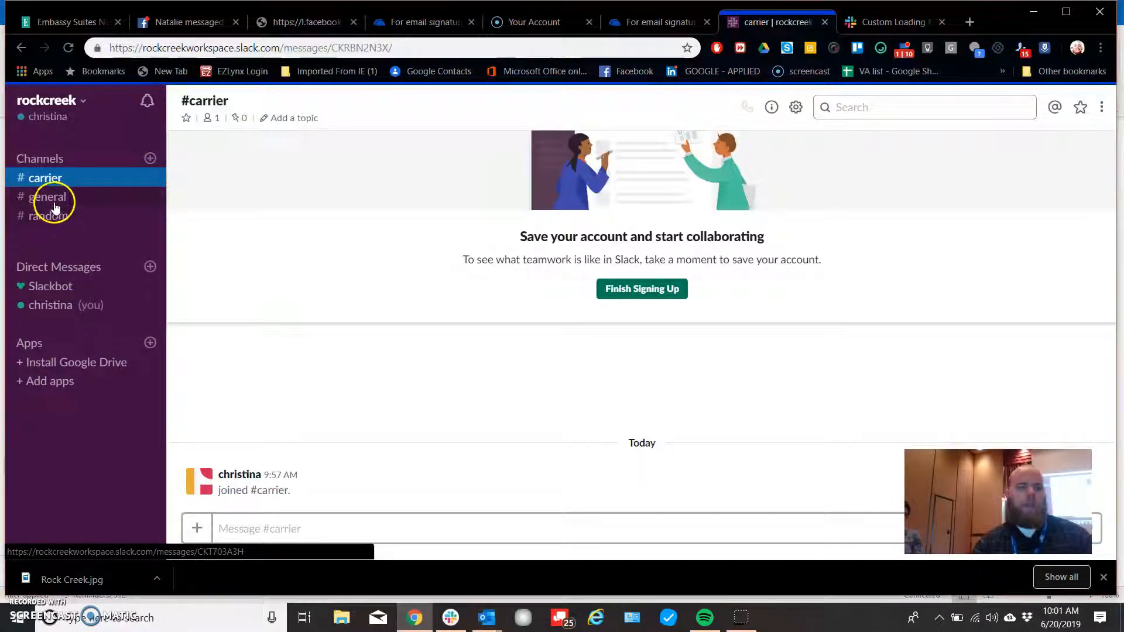
Create a public channel named sales.
{"action": "left_click", "coordinate": [156, 165]}
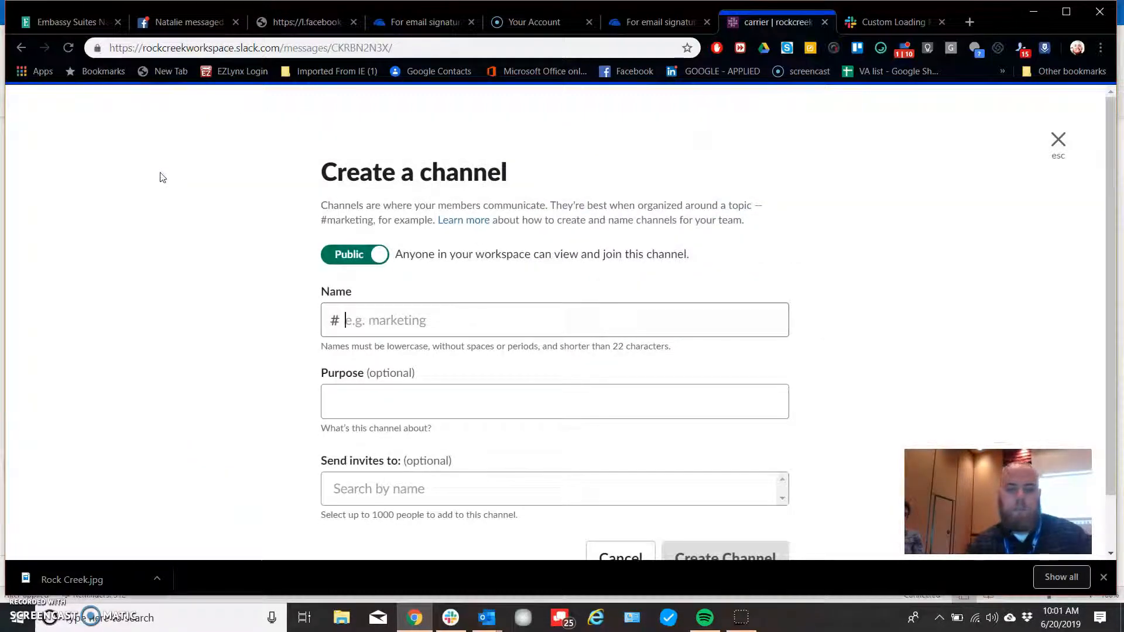
{"action": "left_click", "coordinate": [332, 258]}
{"action": "left_click", "coordinate": [363, 257]}
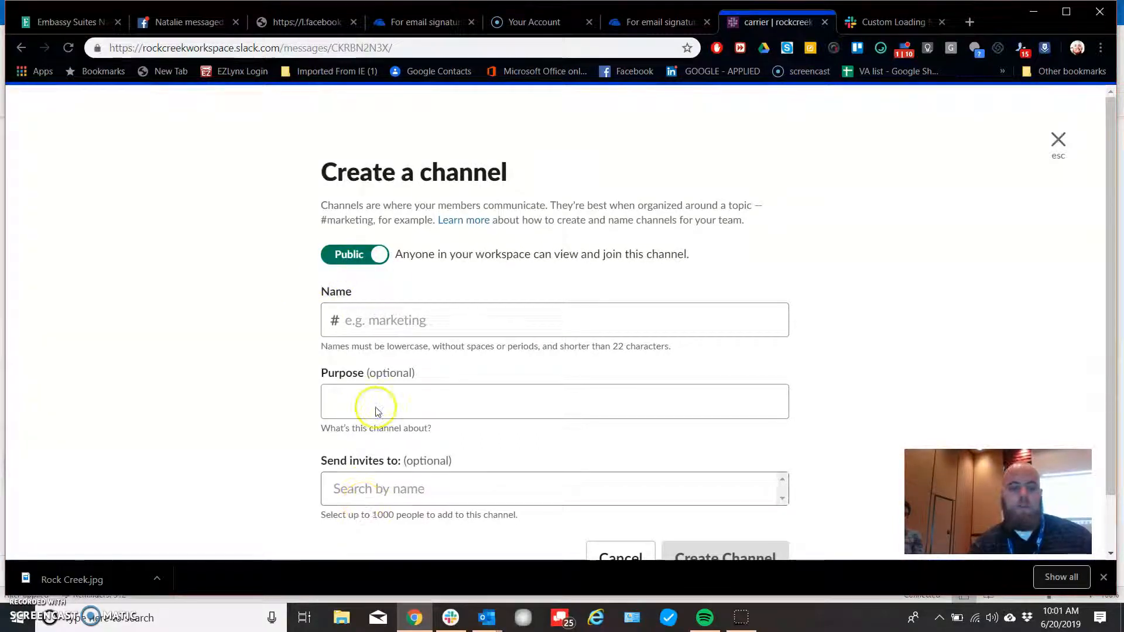
{"action": "left_click", "coordinate": [361, 323]}
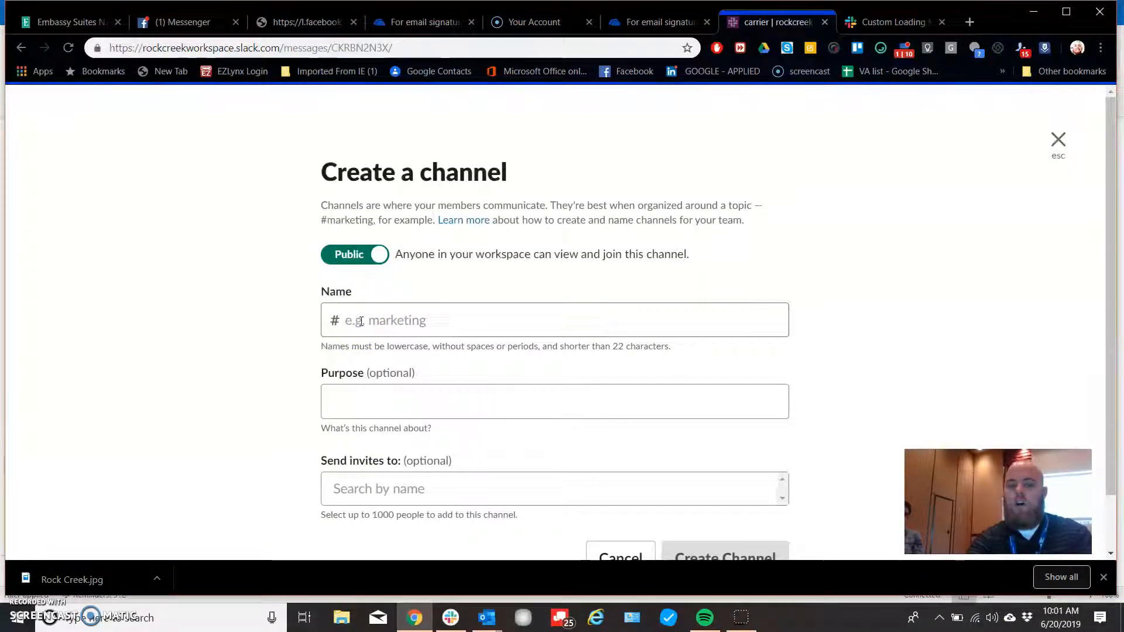
{"action": "type", "text": "sales"}
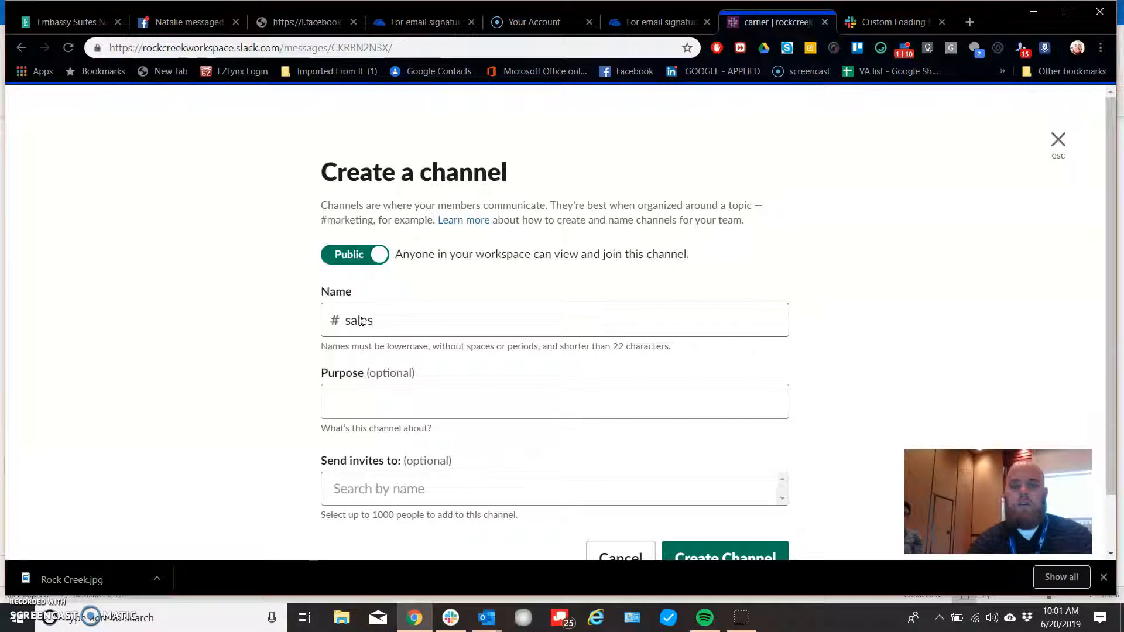
{"action": "key", "text": "Return"}
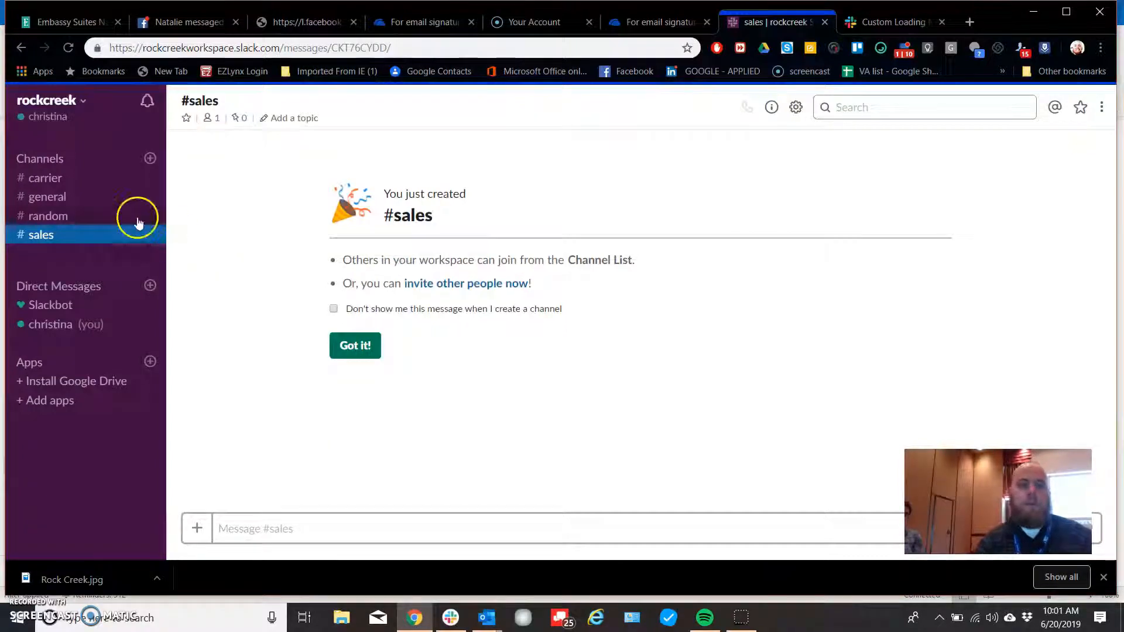
Create a channel named ezlynx and look over the new channels in the sidebar.
{"action": "left_click", "coordinate": [150, 163]}
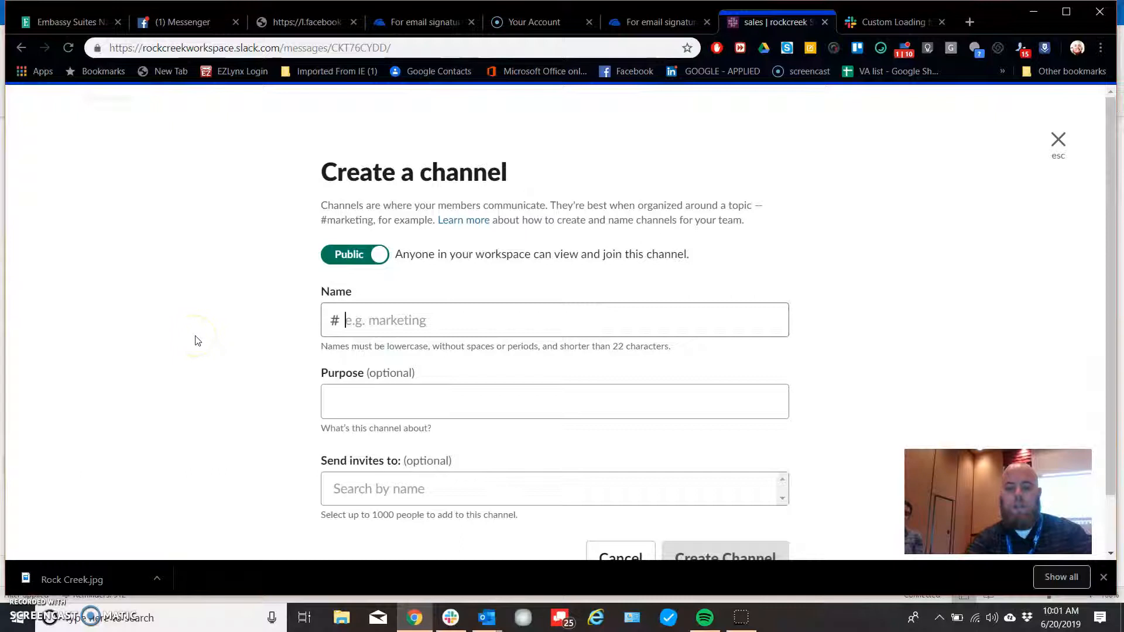
{"action": "type", "text": "ezlynx"}
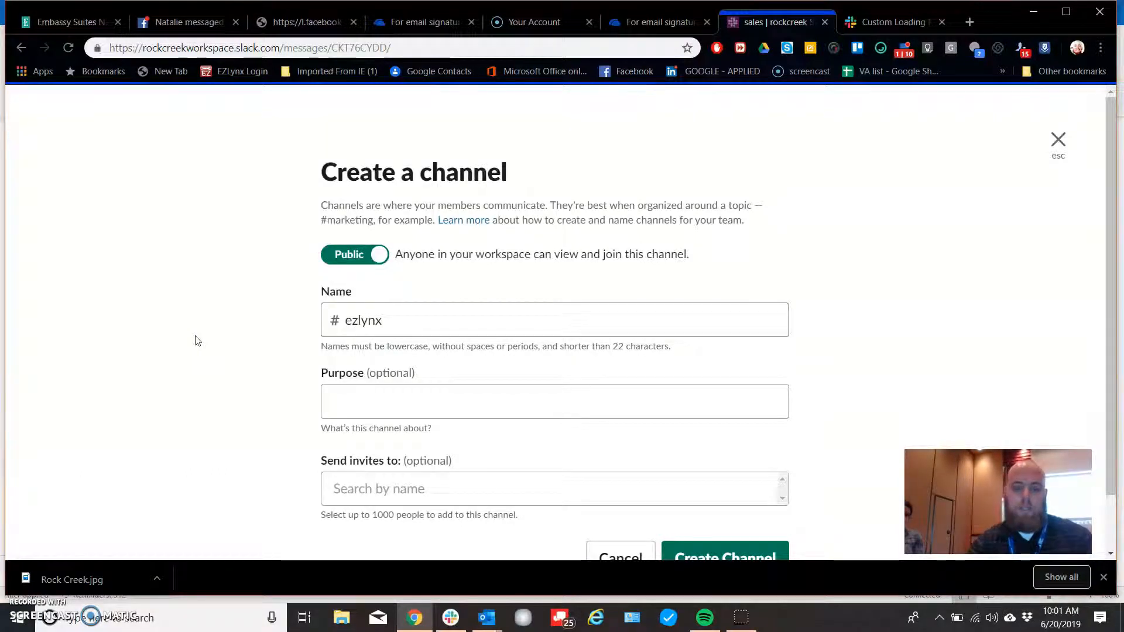
{"action": "left_click", "coordinate": [686, 556]}
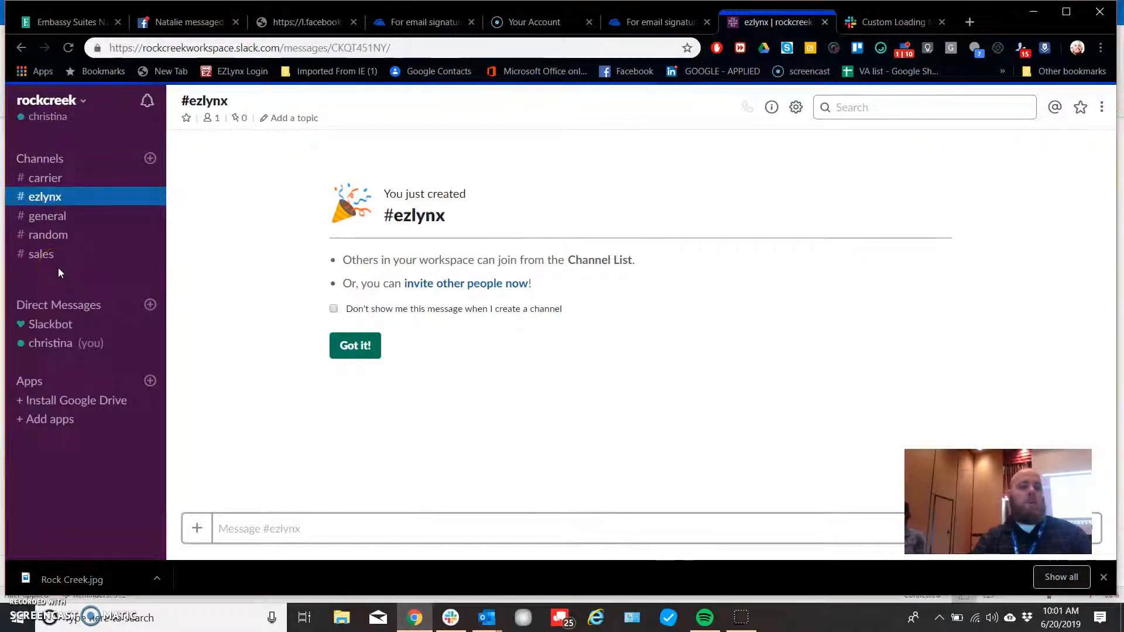
{"action": "left_click", "coordinate": [45, 197]}
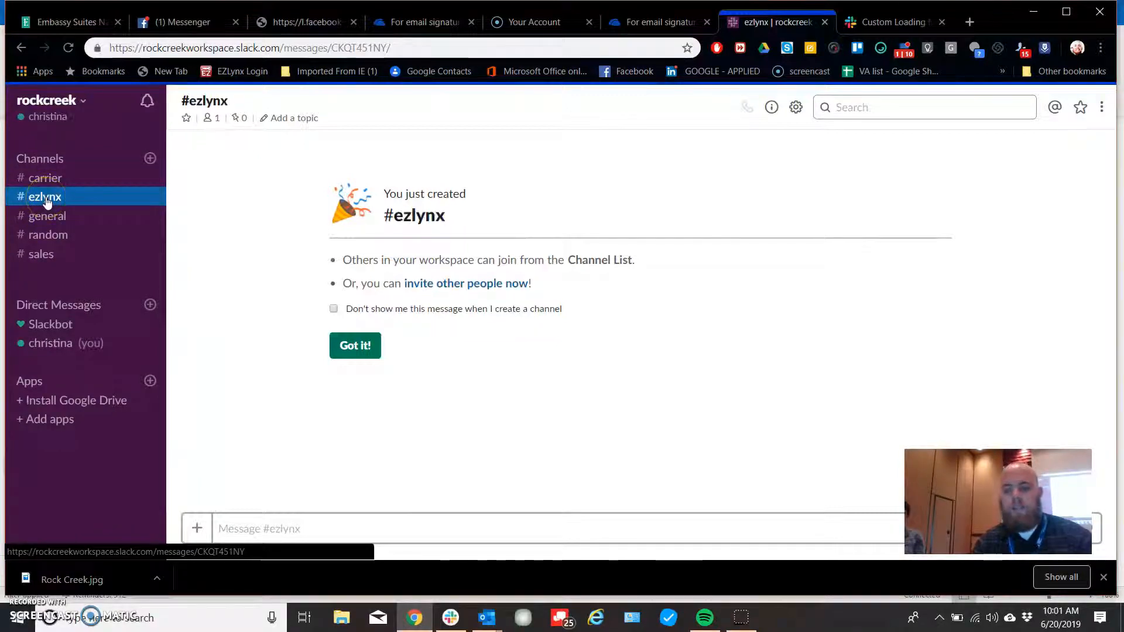
{"action": "left_click", "coordinate": [52, 185]}
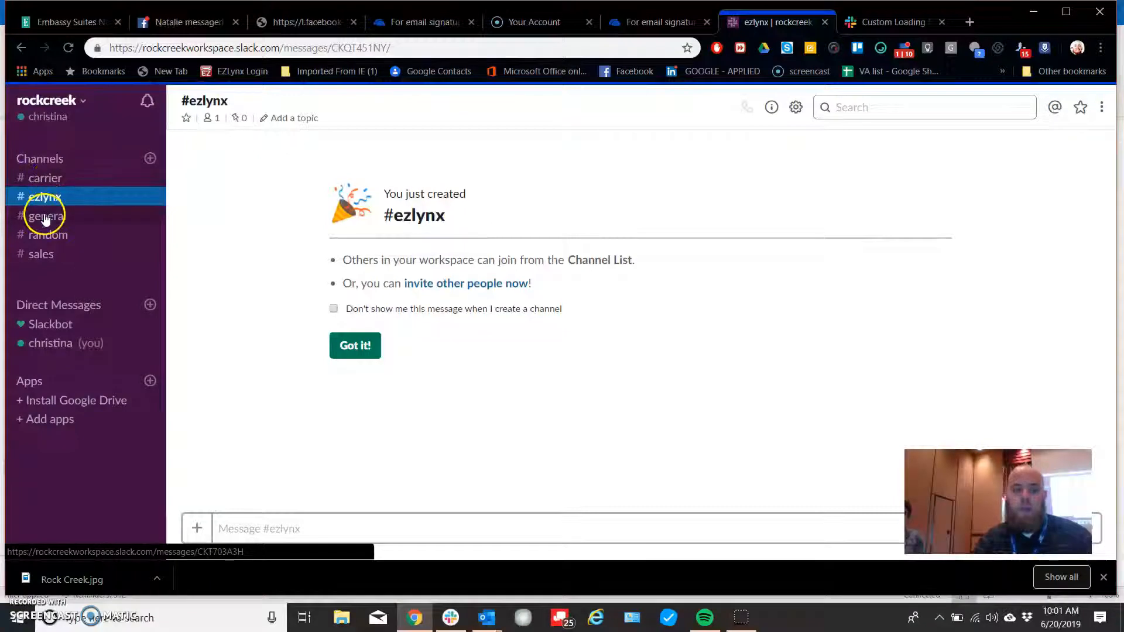
{"action": "left_click", "coordinate": [42, 178]}
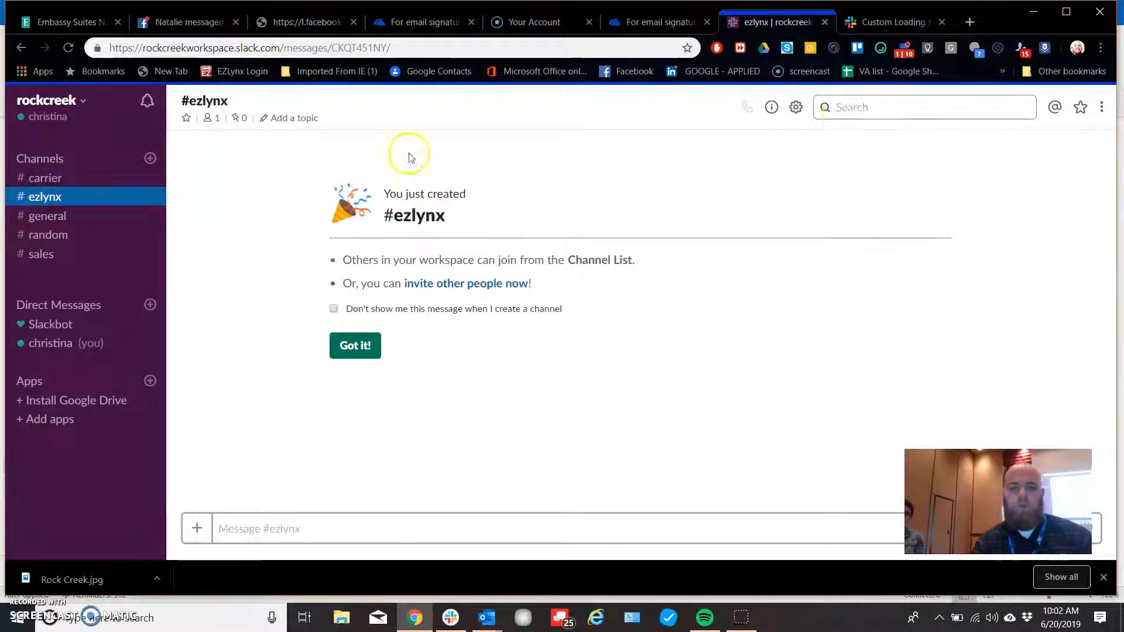
Post 'Snoopy is awesome METLIFE' in #carrier, then switch to #general.
{"action": "left_click", "coordinate": [50, 179]}
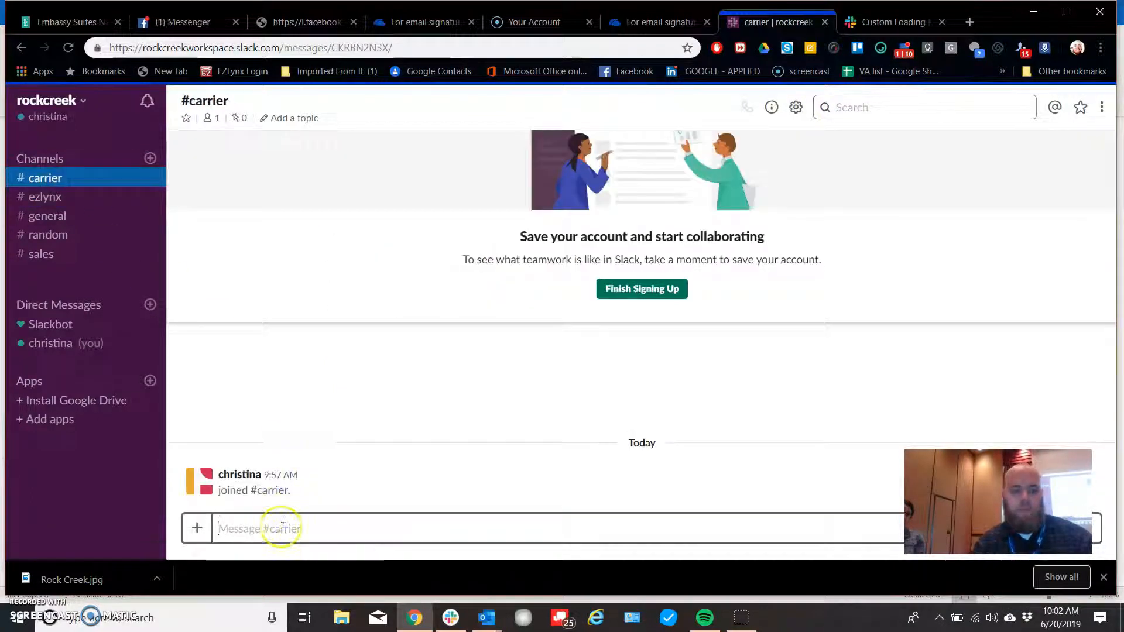
{"action": "type", "text": "Snoopy is awes"}
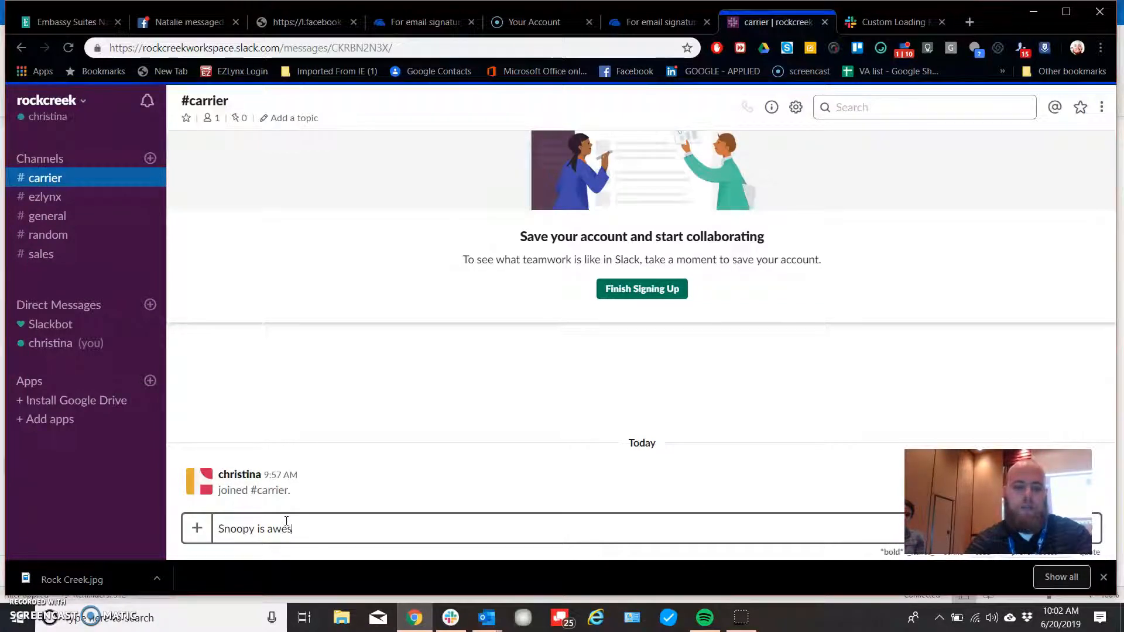
{"action": "type", "text": "ome METLIFE"}
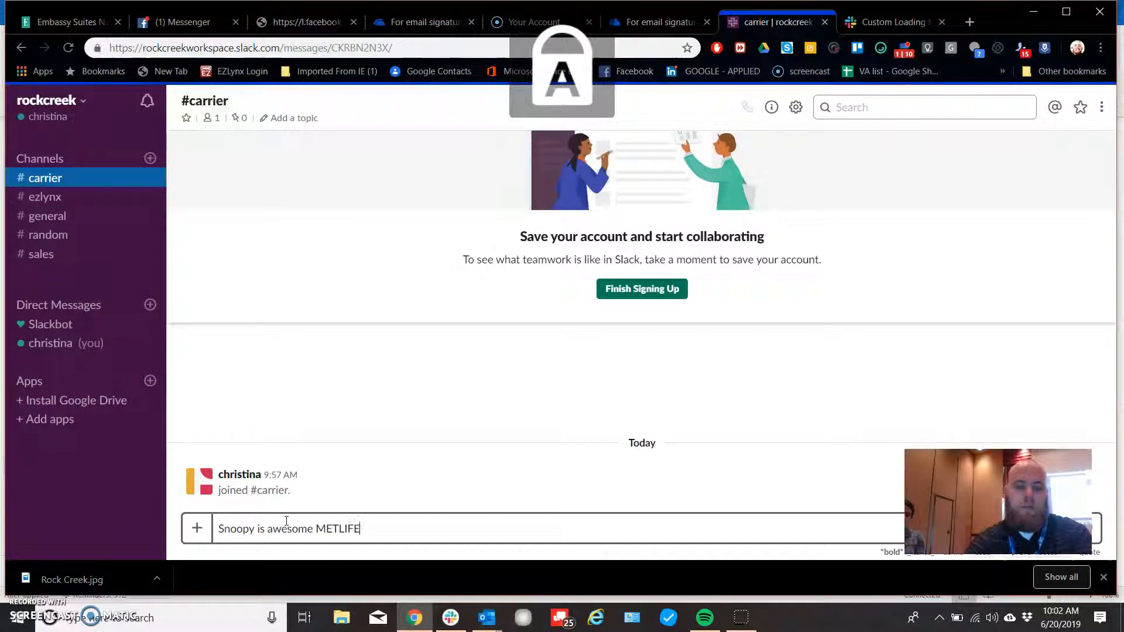
{"action": "key", "text": "Return"}
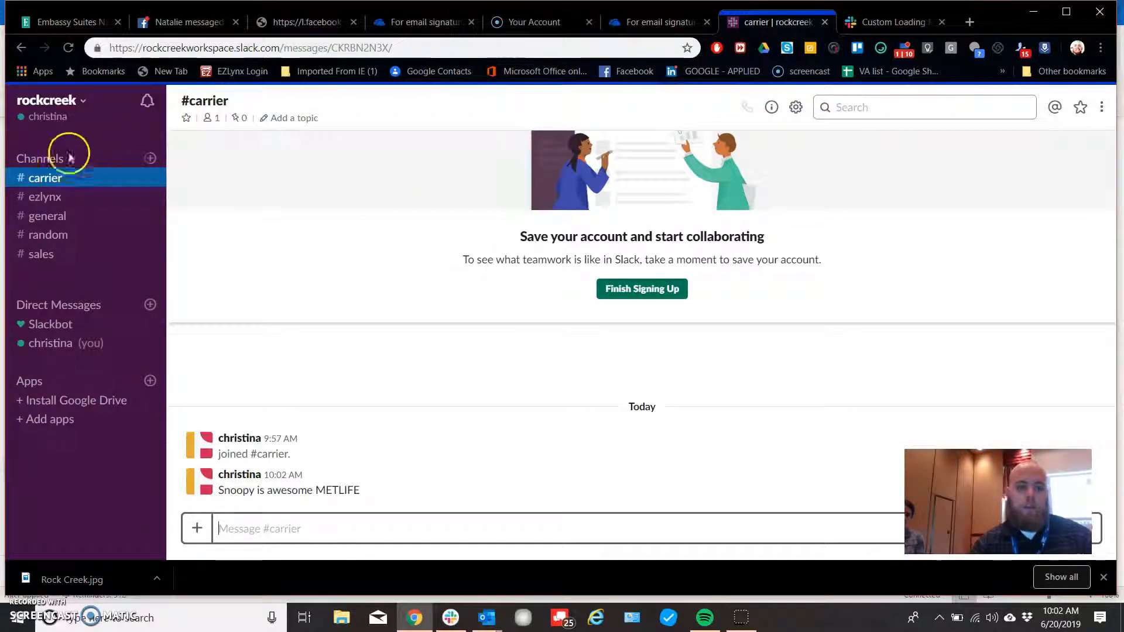
{"action": "left_click", "coordinate": [49, 226]}
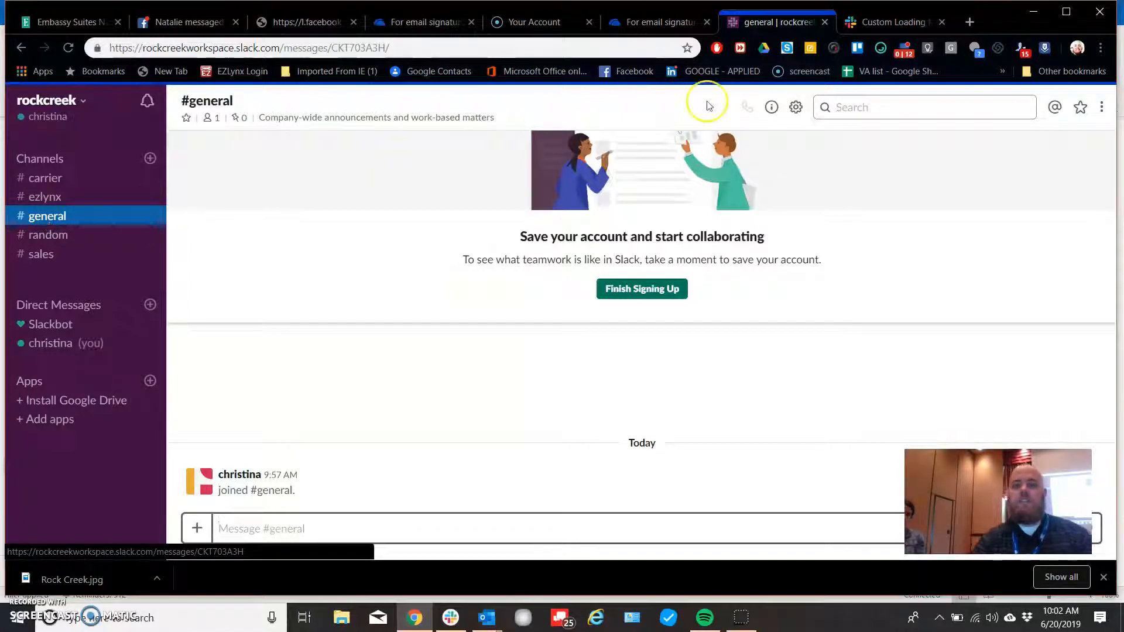
Search the workspace for 'snoopy', retyping the term in lowercase, then close the results.
{"action": "left_click", "coordinate": [846, 110]}
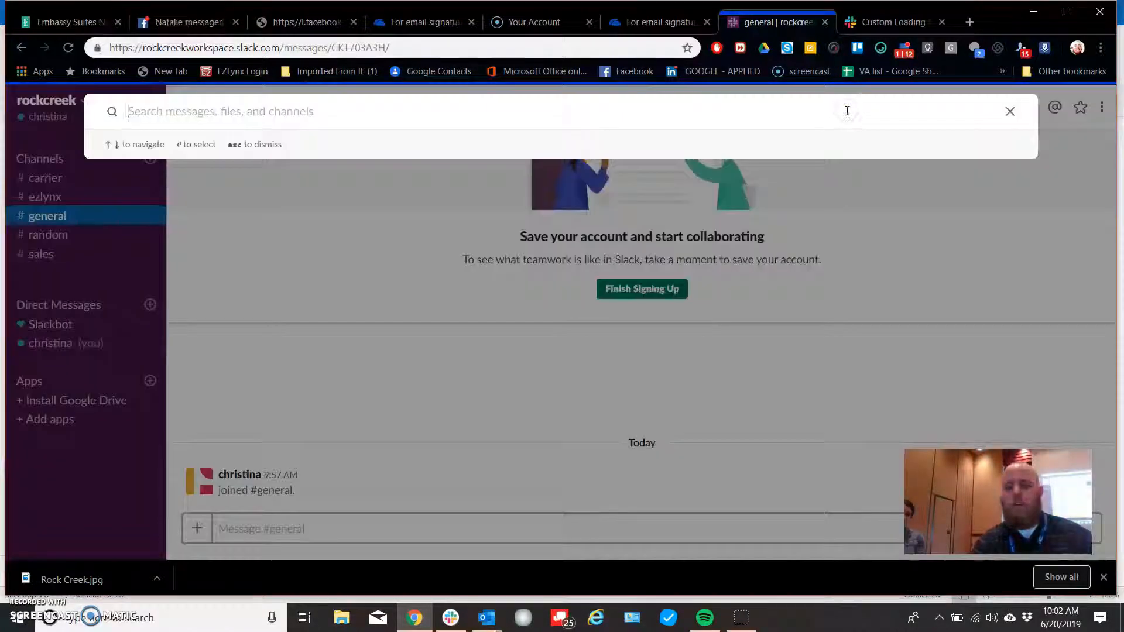
{"action": "type", "text": "SNOOPY"}
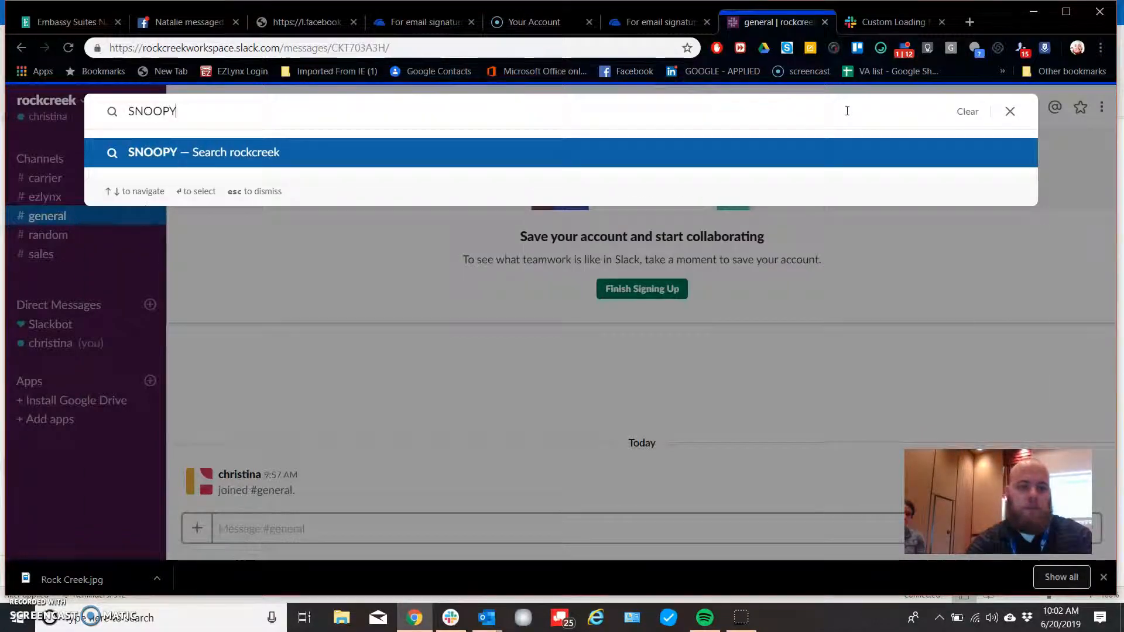
{"action": "key", "text": "Return"}
{"action": "key", "text": "BackSpace"}
{"action": "key", "text": "BackSpace"}
{"action": "key", "text": "BackSpace"}
{"action": "key", "text": "BackSpace"}
{"action": "key", "text": "BackSpace"}
{"action": "key", "text": "BackSpace"}
{"action": "key", "text": "Caps_Lock"}
{"action": "type", "text": "s"}
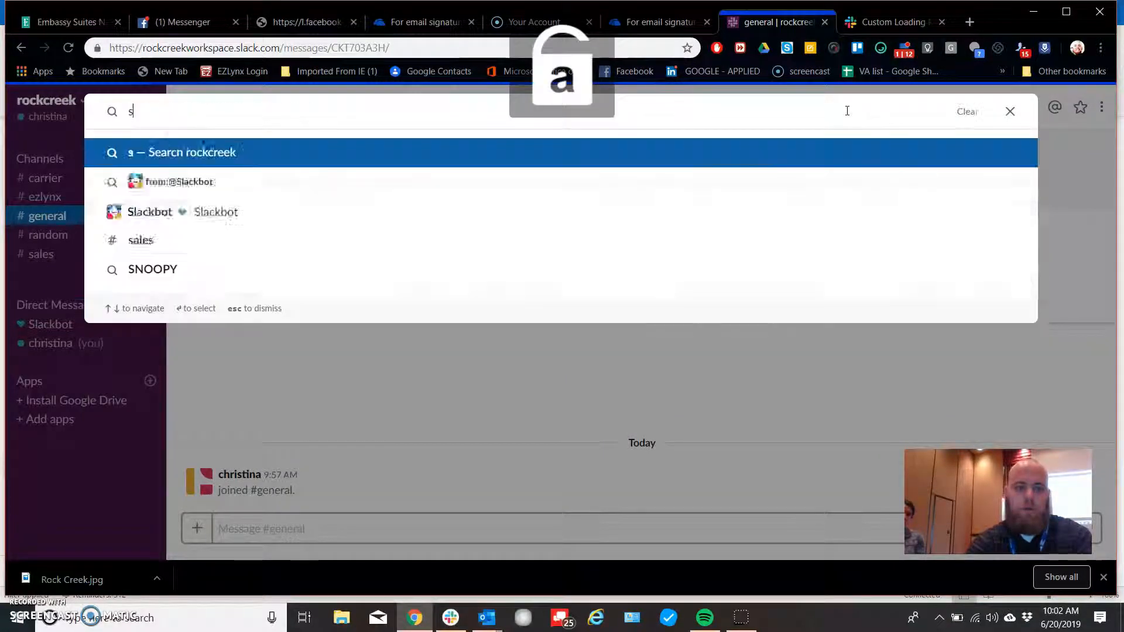
{"action": "type", "text": "m"}
{"action": "key", "text": "BackSpace"}
{"action": "type", "text": "noopy"}
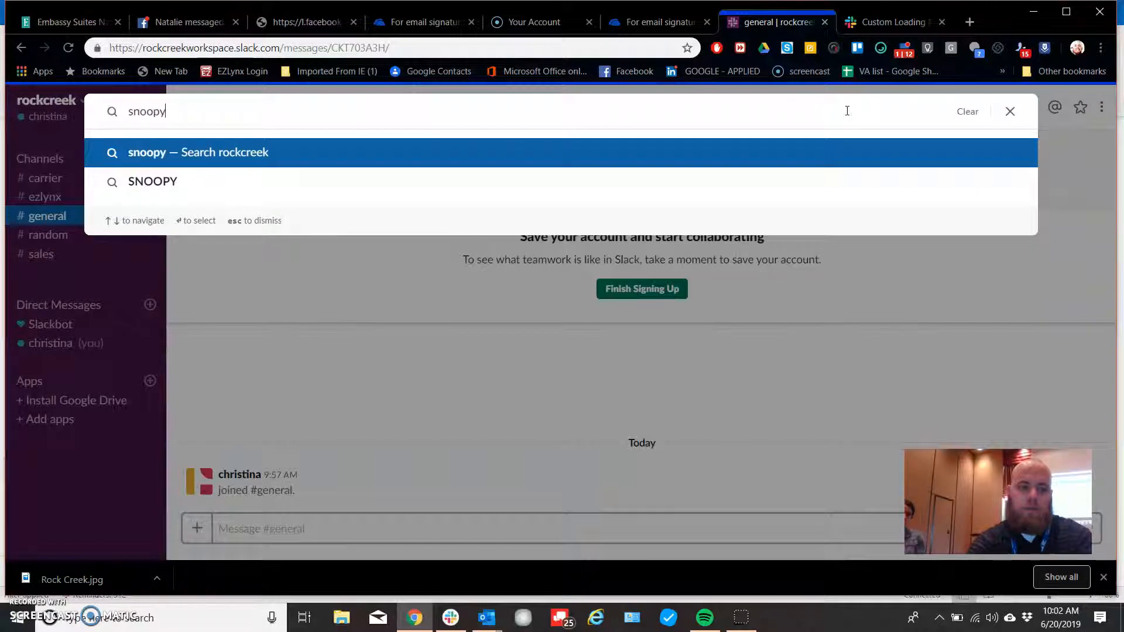
{"action": "key", "text": "Return"}
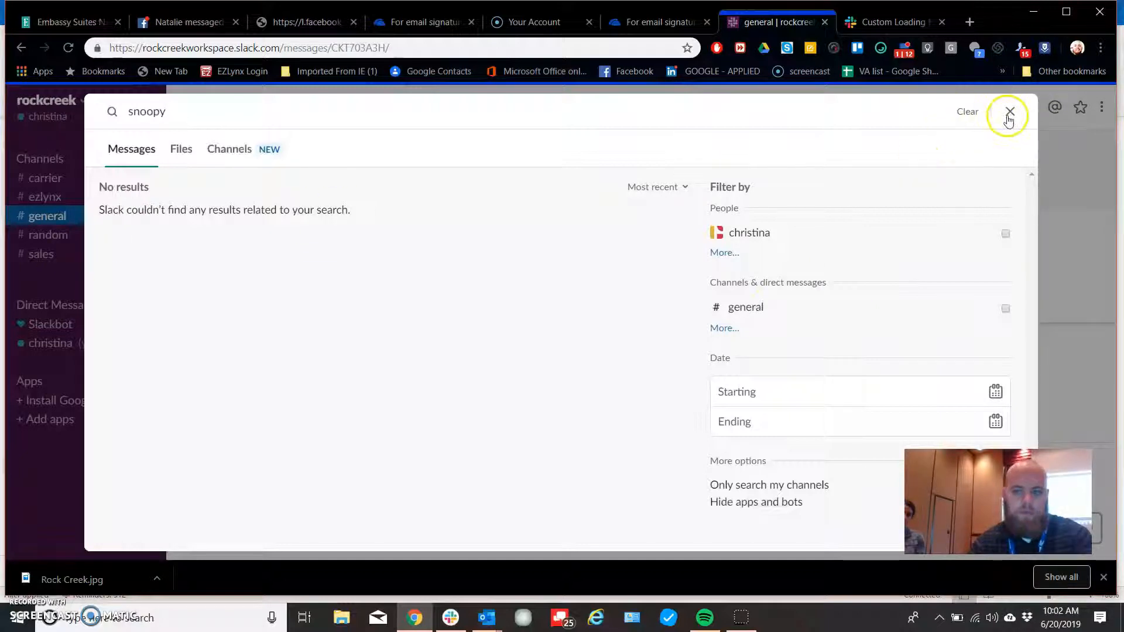
{"action": "left_click", "coordinate": [1011, 117]}
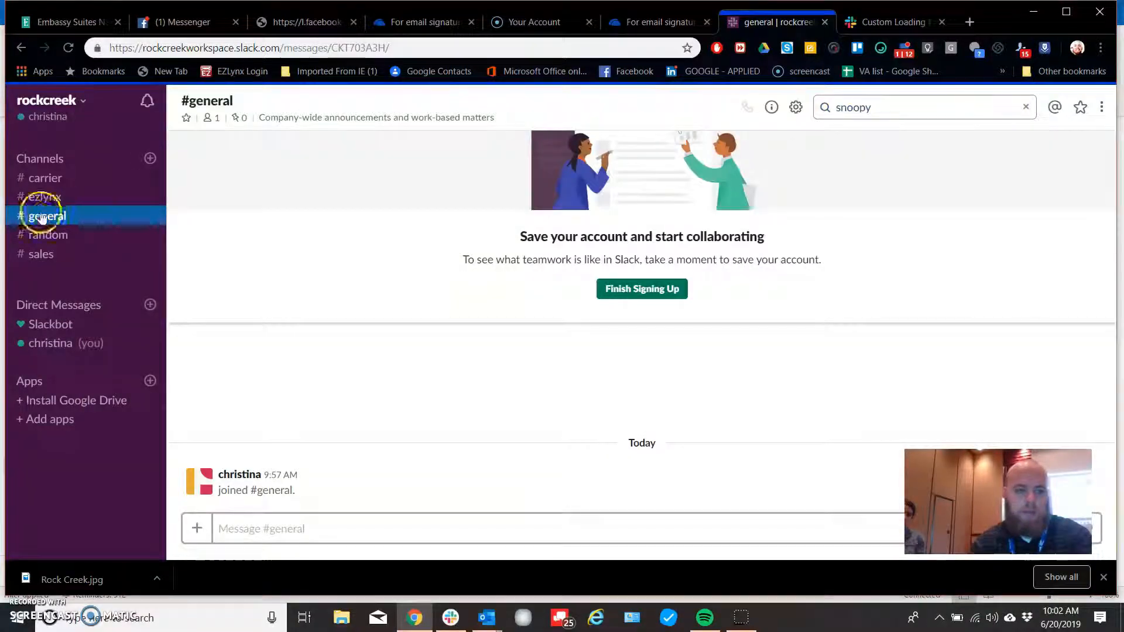
Switch to #carrier, reopen the snoopy search results, then close them.
{"action": "left_click", "coordinate": [54, 180]}
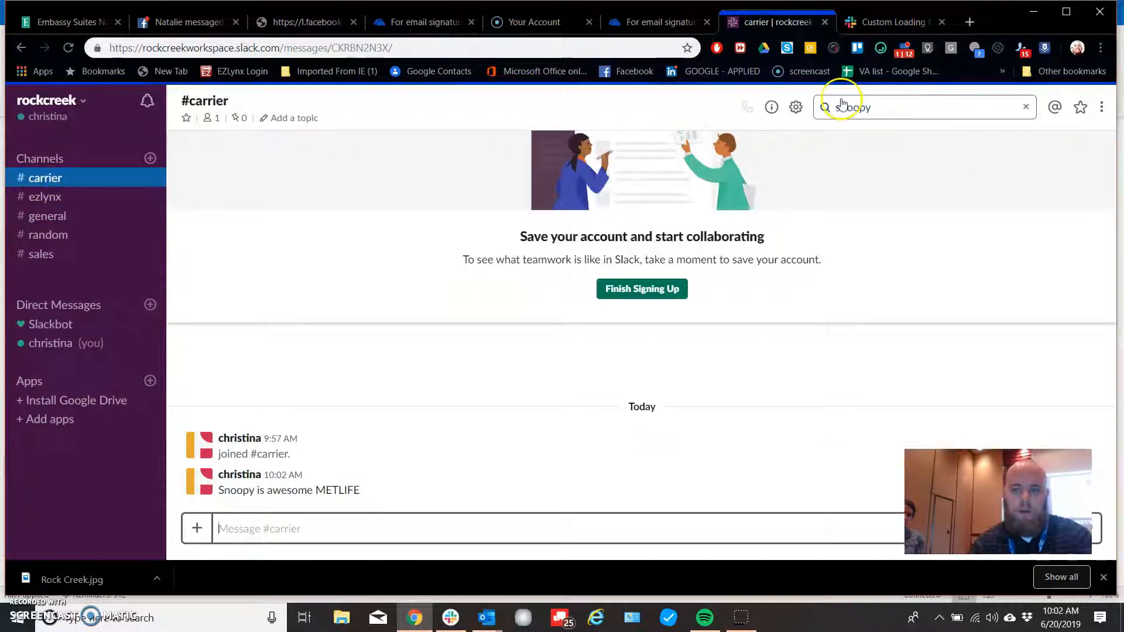
{"action": "left_click", "coordinate": [897, 110]}
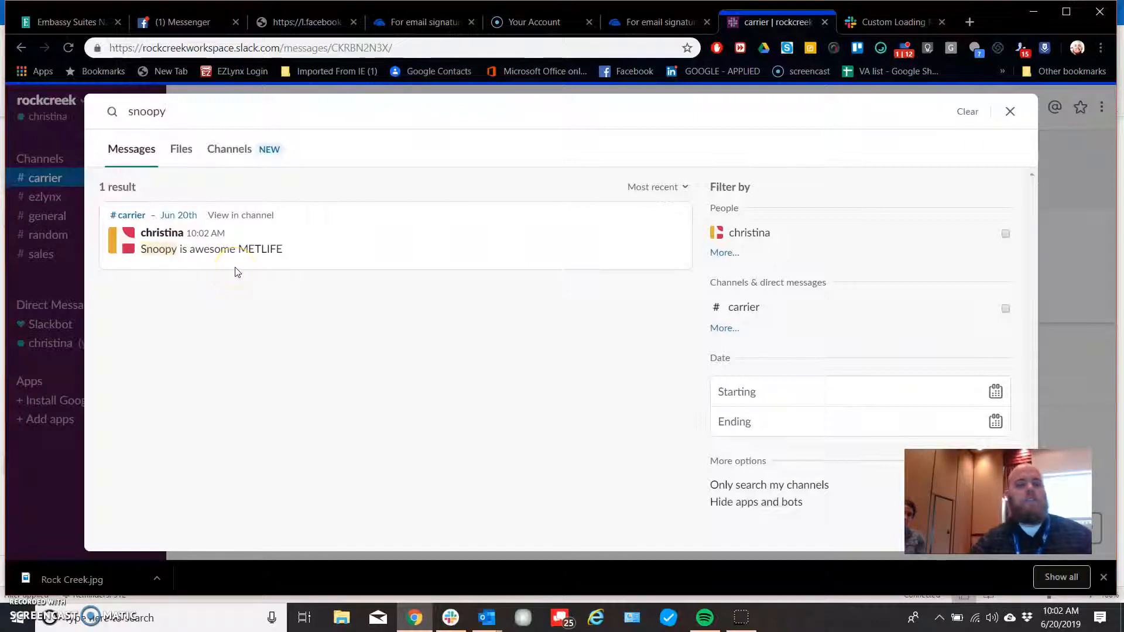
{"action": "left_click", "coordinate": [1012, 112]}
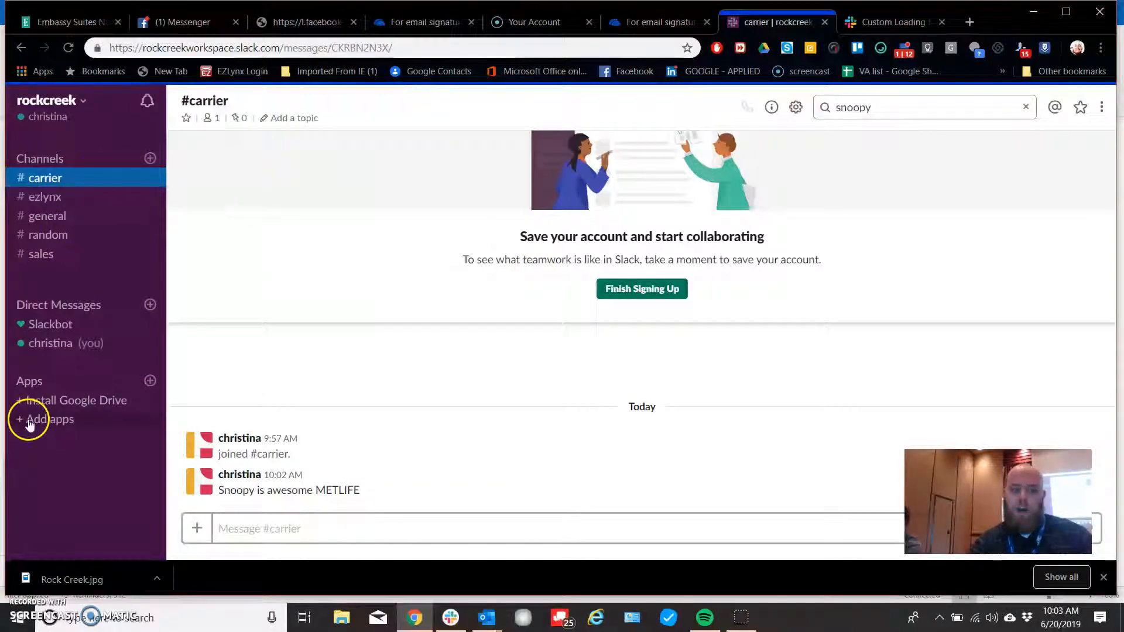
Open your self direct-message conversation, flip between the browser pages, and start a new browser tab.
{"action": "left_click", "coordinate": [67, 352]}
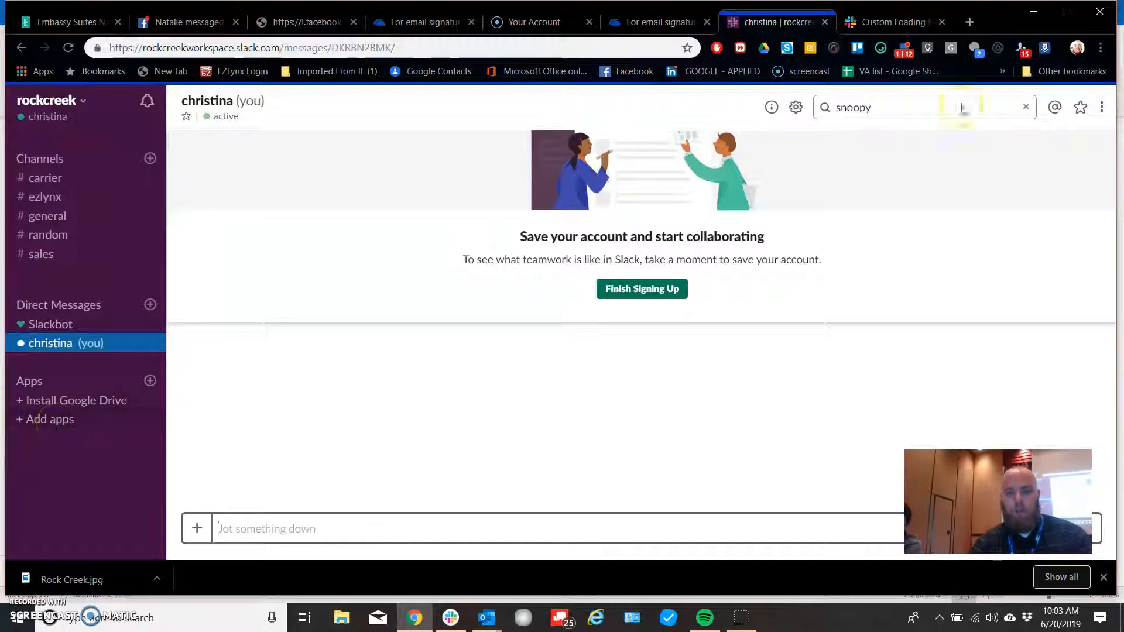
{"action": "left_click", "coordinate": [894, 22]}
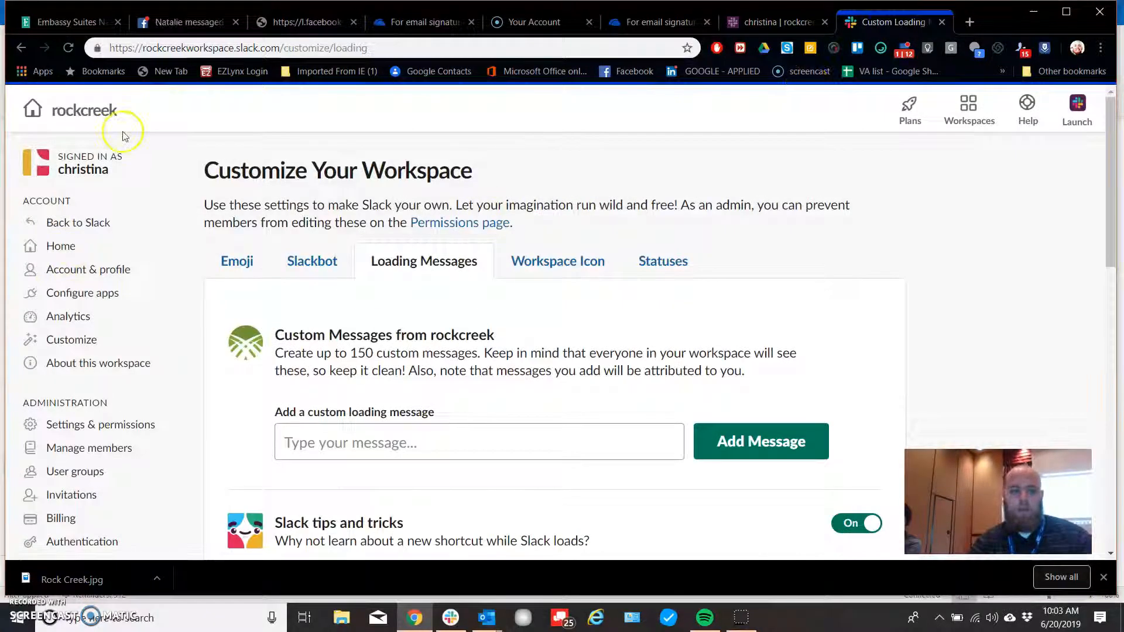
{"action": "left_click", "coordinate": [766, 24]}
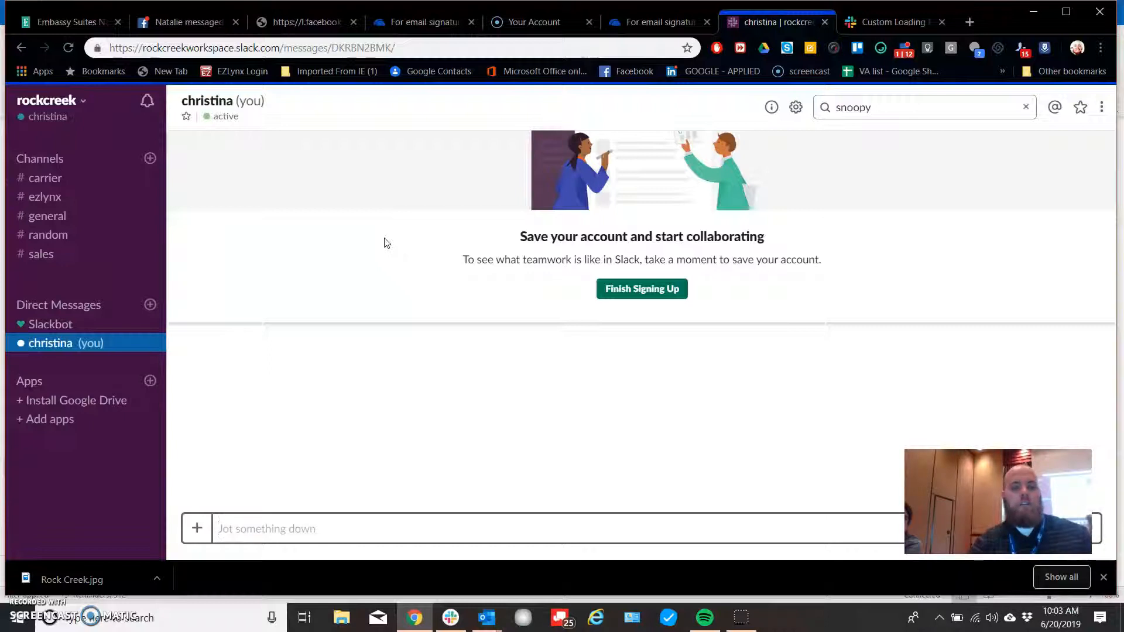
{"action": "left_click", "coordinate": [871, 24]}
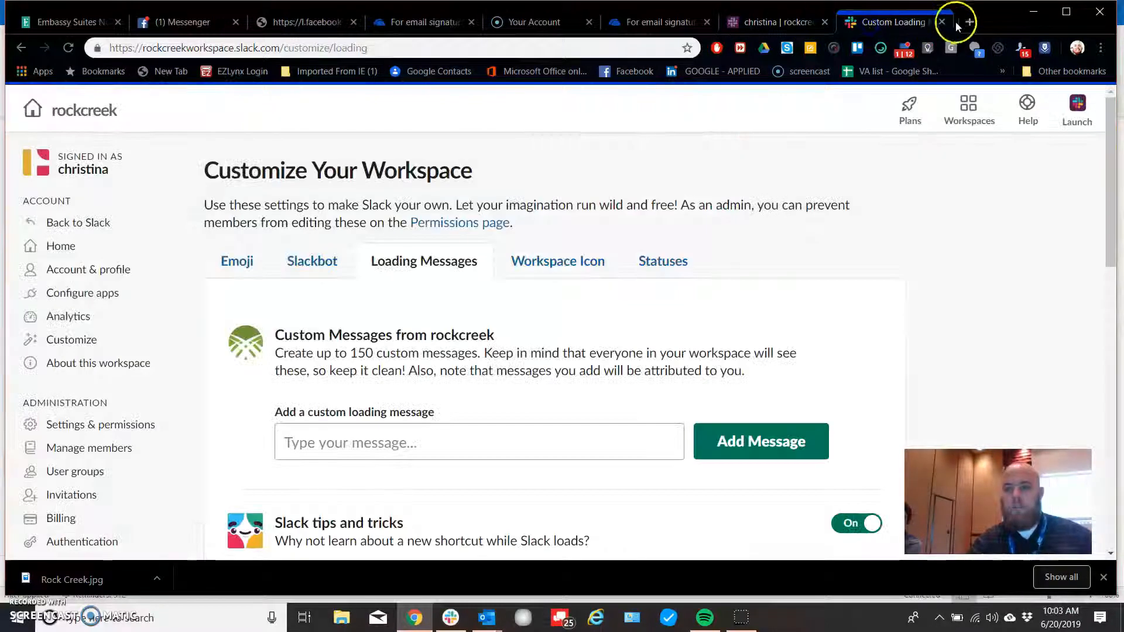
{"action": "left_click", "coordinate": [970, 23]}
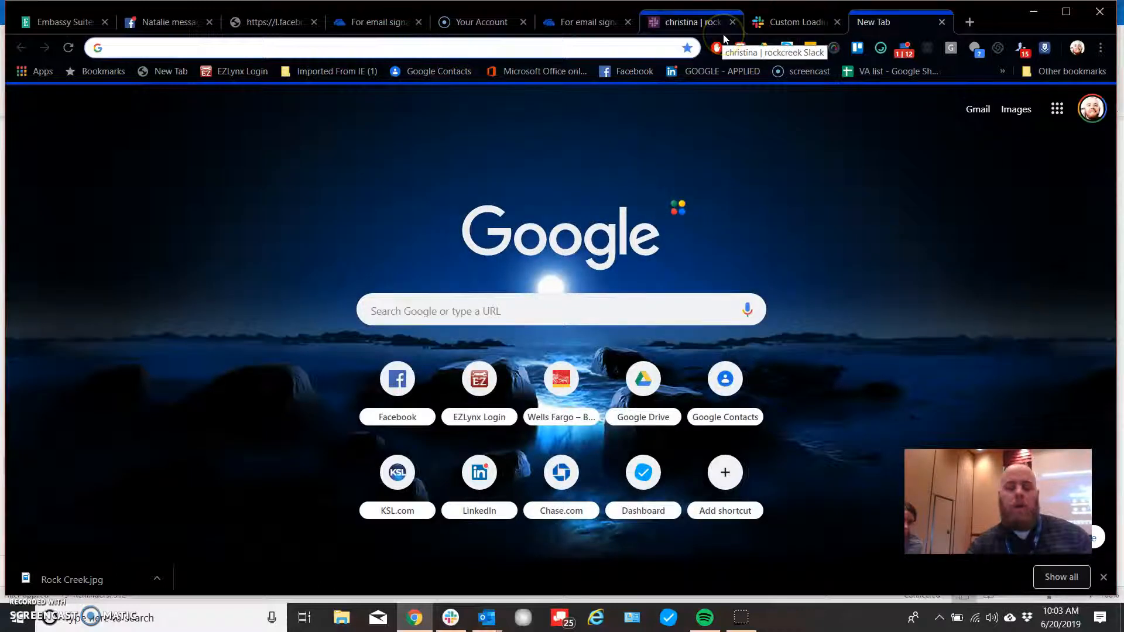
Load slack.com and go to the Download Slack page from the footer.
{"action": "type", "text": "slack.co"}
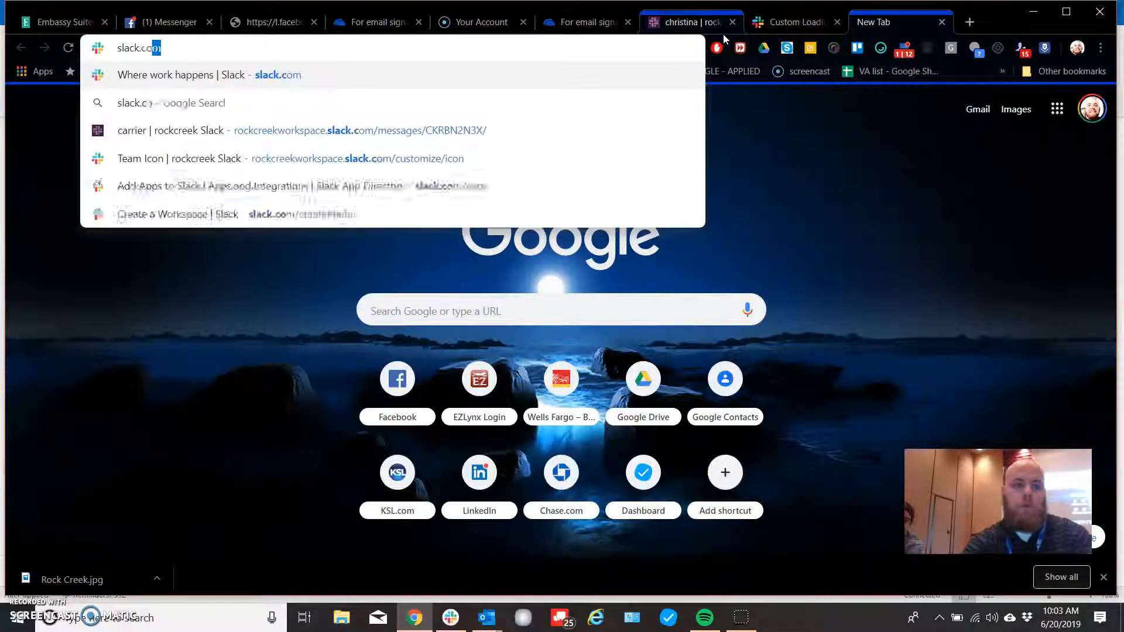
{"action": "key", "text": "Return"}
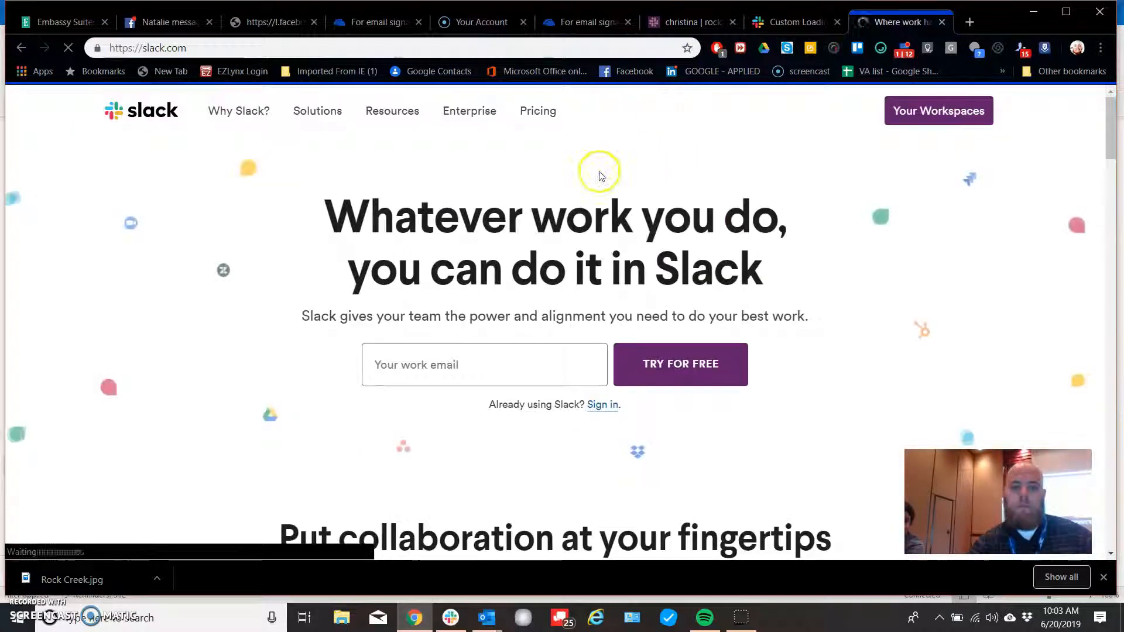
{"action": "scroll", "coordinate": [599, 175], "scroll_direction": "down", "scroll_amount": 20}
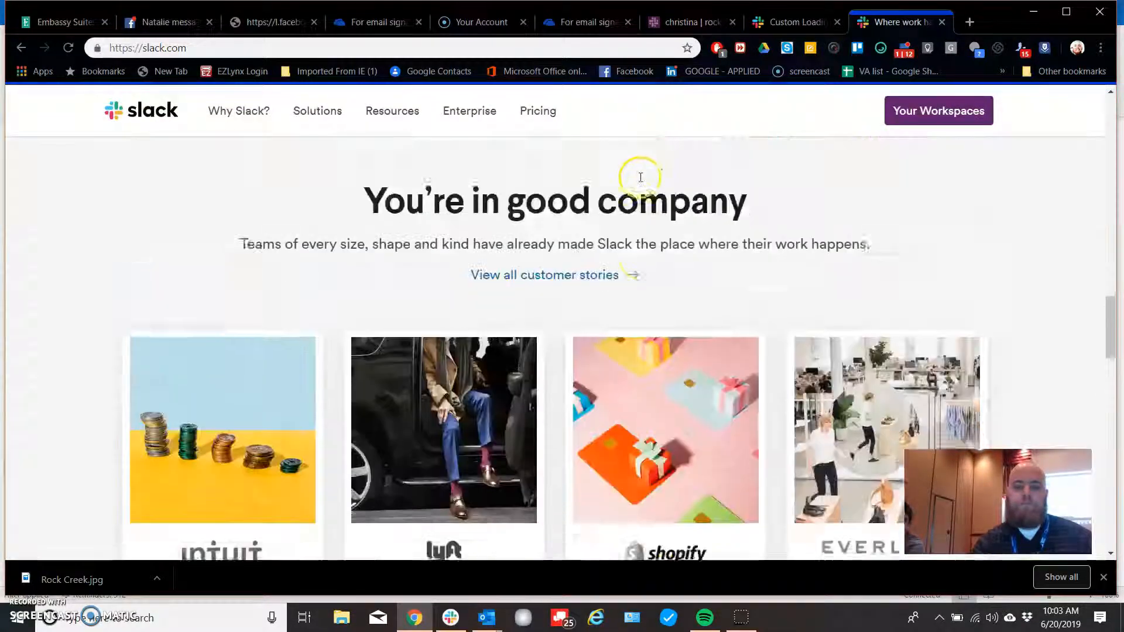
{"action": "scroll", "coordinate": [641, 179], "scroll_direction": "down", "scroll_amount": 15}
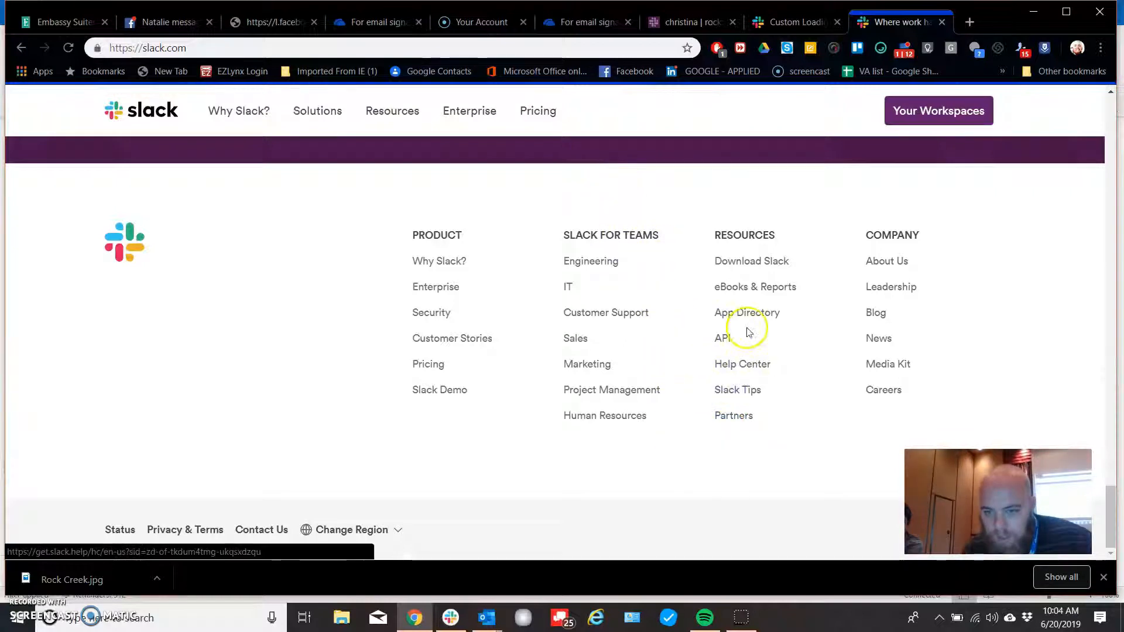
{"action": "left_click", "coordinate": [748, 262]}
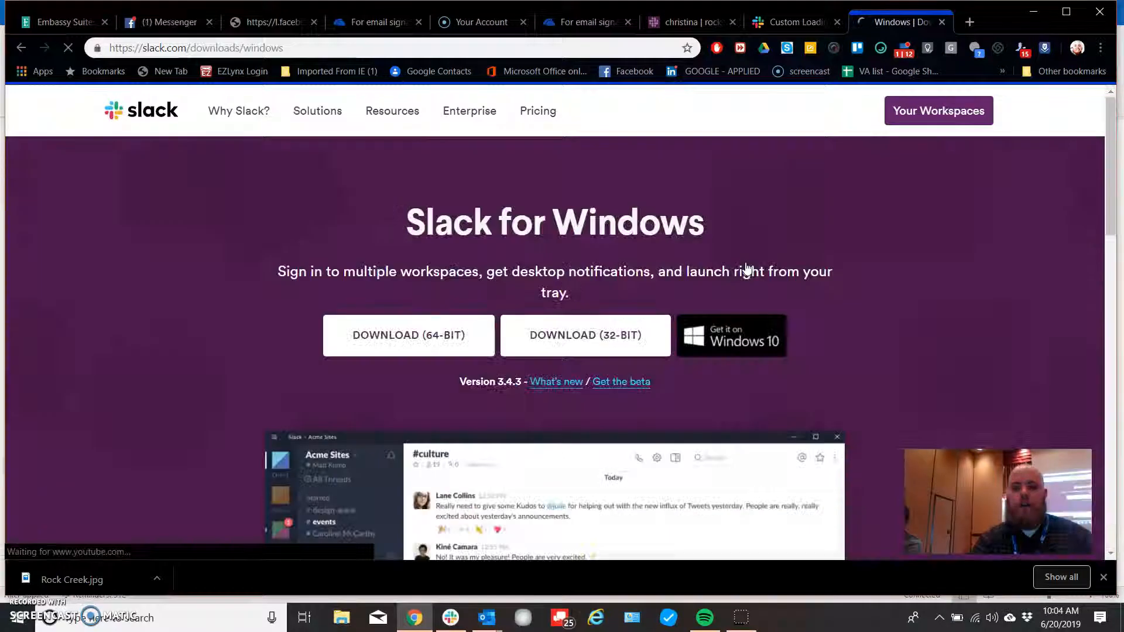
Start the Windows 64-bit download, then close the download page.
{"action": "scroll", "coordinate": [747, 266], "scroll_direction": "down", "scroll_amount": 3}
{"action": "left_click", "coordinate": [429, 201]}
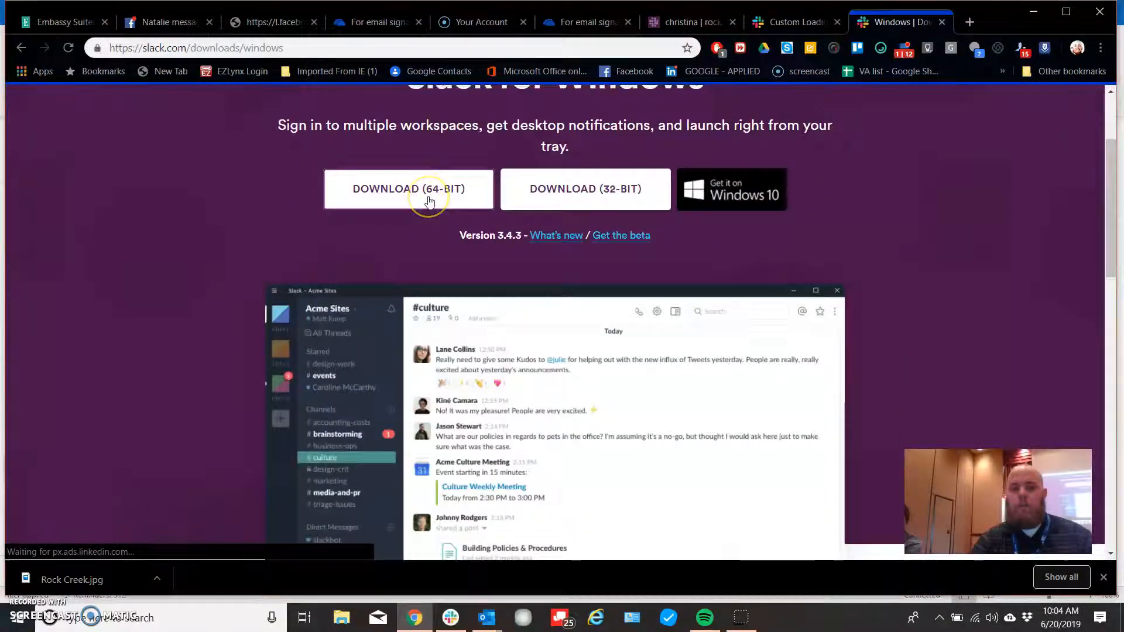
{"action": "left_click", "coordinate": [710, 616]}
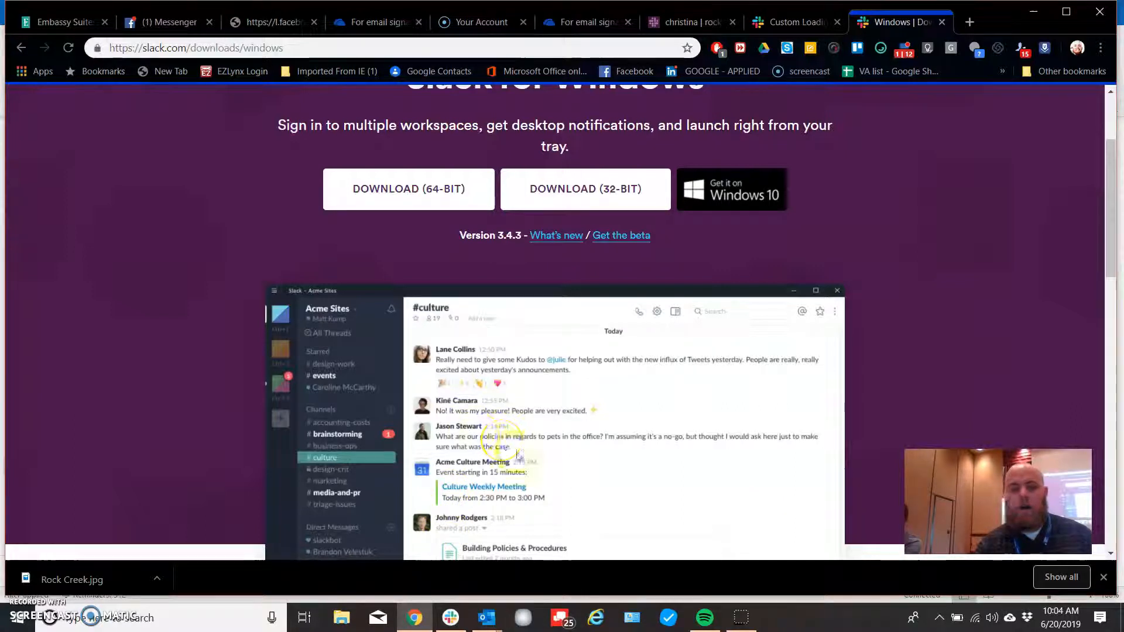
{"action": "scroll", "coordinate": [442, 430], "scroll_direction": "down", "scroll_amount": 1}
{"action": "scroll", "coordinate": [442, 429], "scroll_direction": "down", "scroll_amount": 3}
{"action": "scroll", "coordinate": [527, 422], "scroll_direction": "up", "scroll_amount": 5}
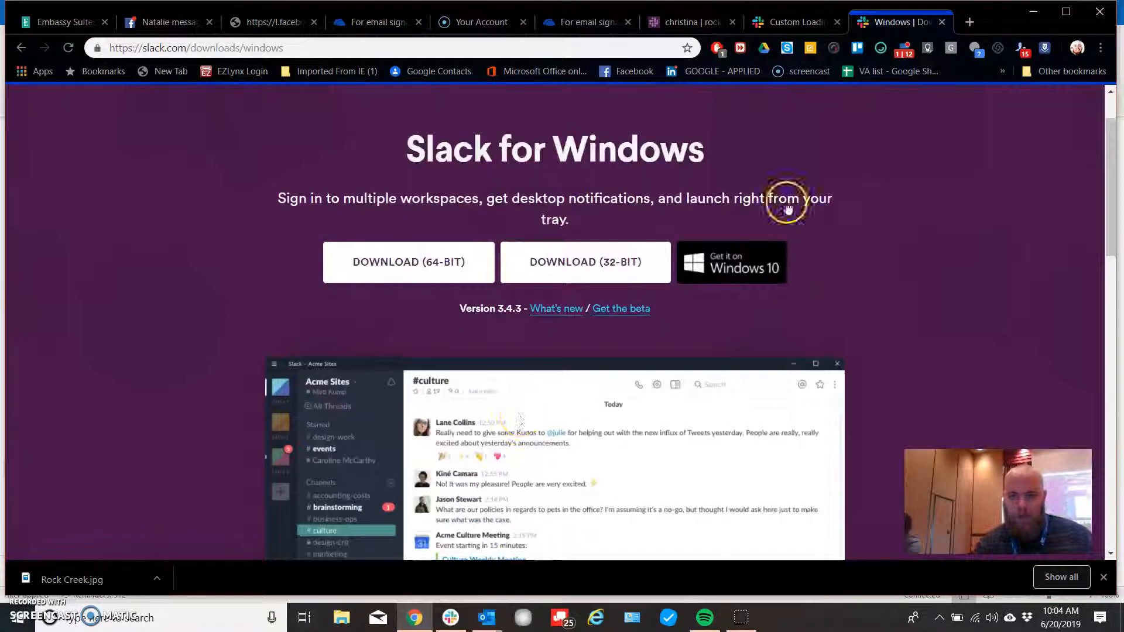
{"action": "left_click", "coordinate": [944, 26]}
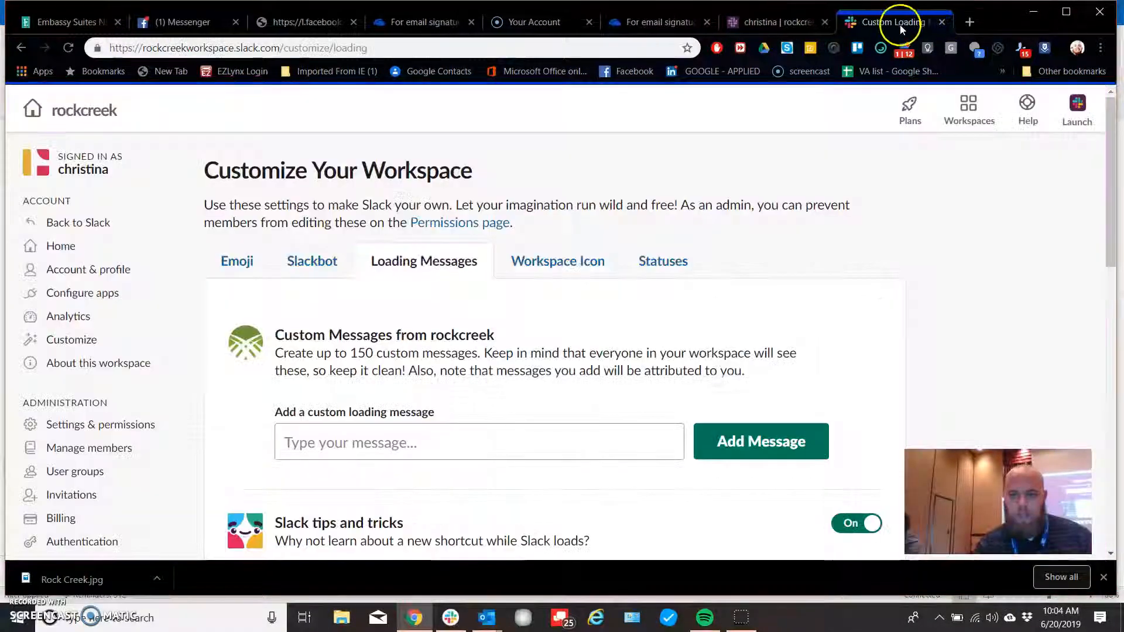
Close the Custom Loading Messages page, returning to the self direct-message conversation.
{"action": "left_click", "coordinate": [940, 25]}
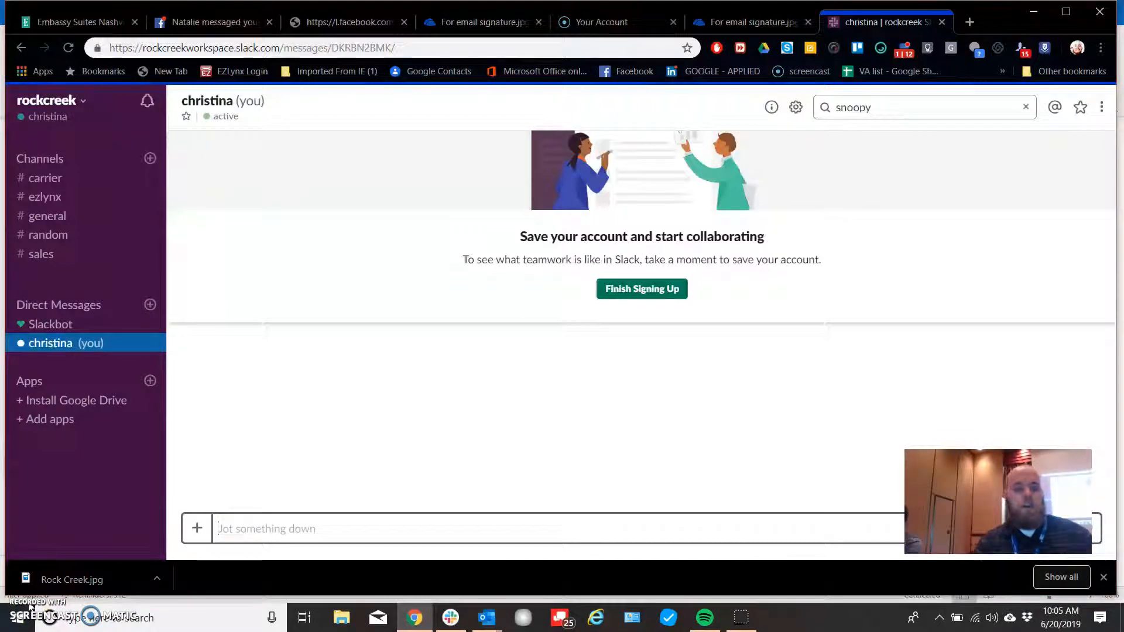
{"action": "left_click", "coordinate": [25, 612]}
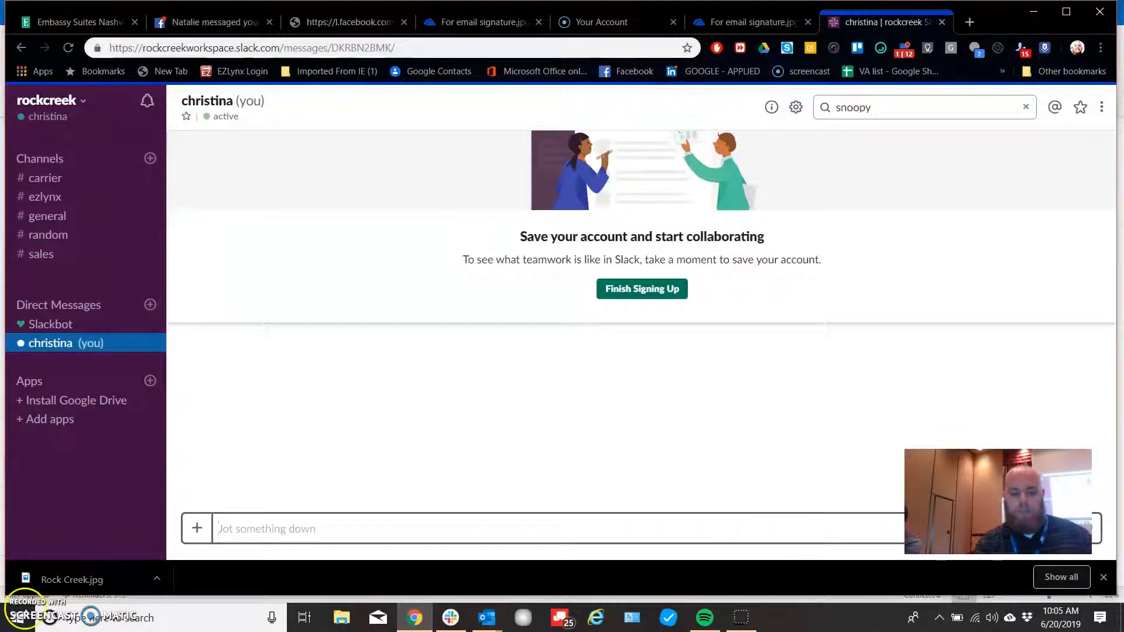